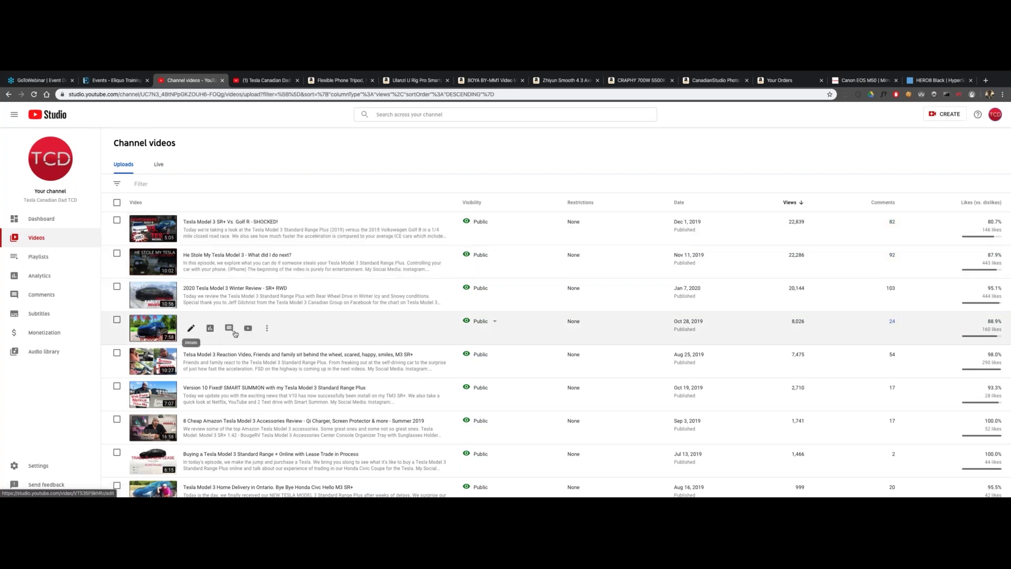
# Open the "23 Things You Should Know in 300 Seconds" video on YouTube and watch its opening minute, pausing between passages
pyautogui.click(248, 328)
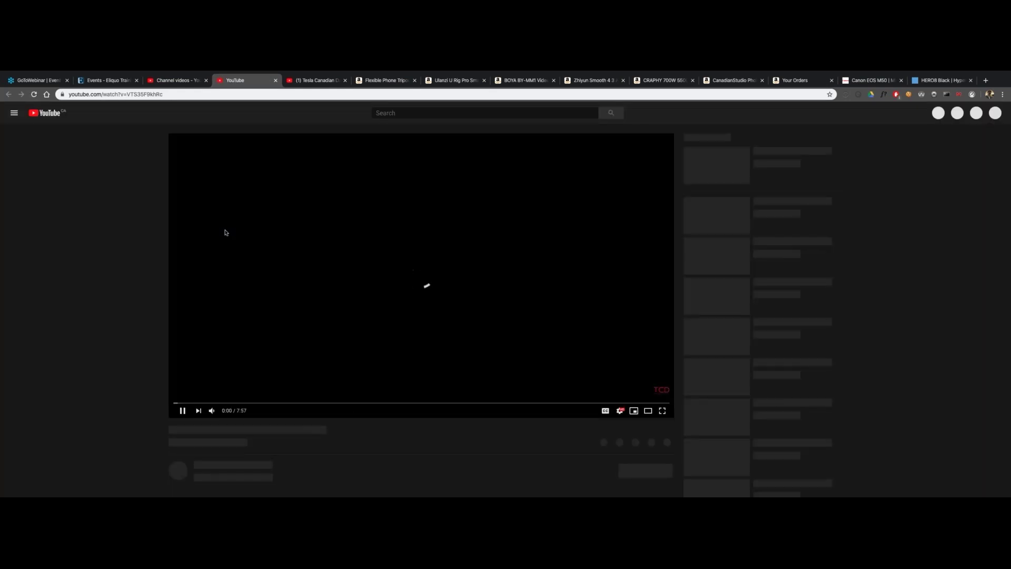
pyautogui.click(182, 411)
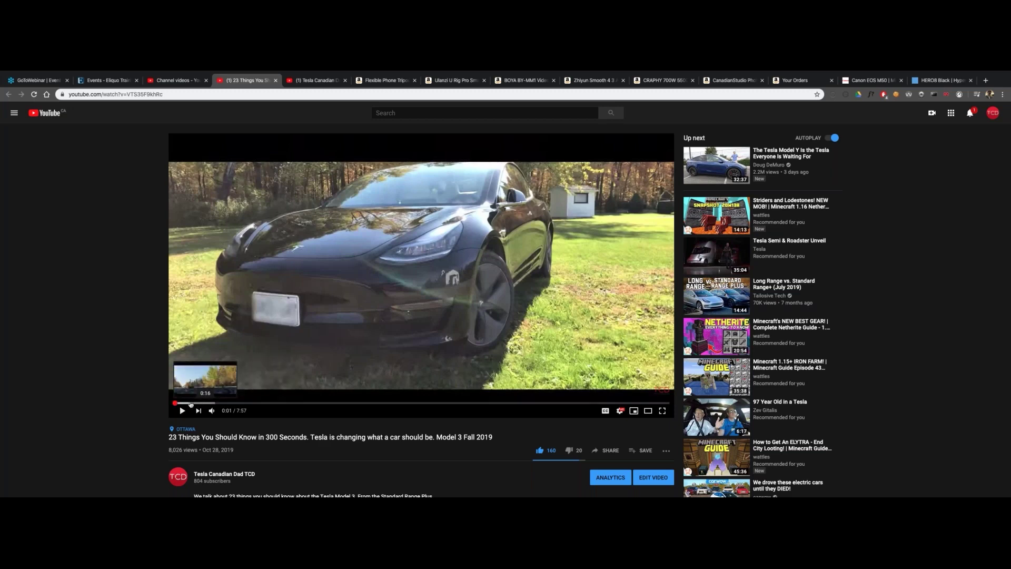
pyautogui.click(190, 403)
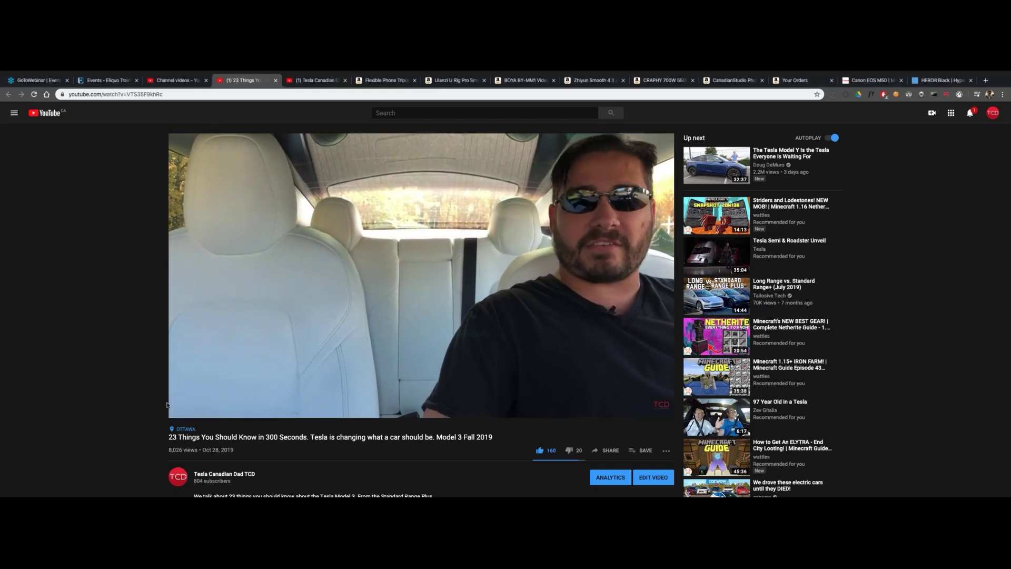
pyautogui.click(181, 410)
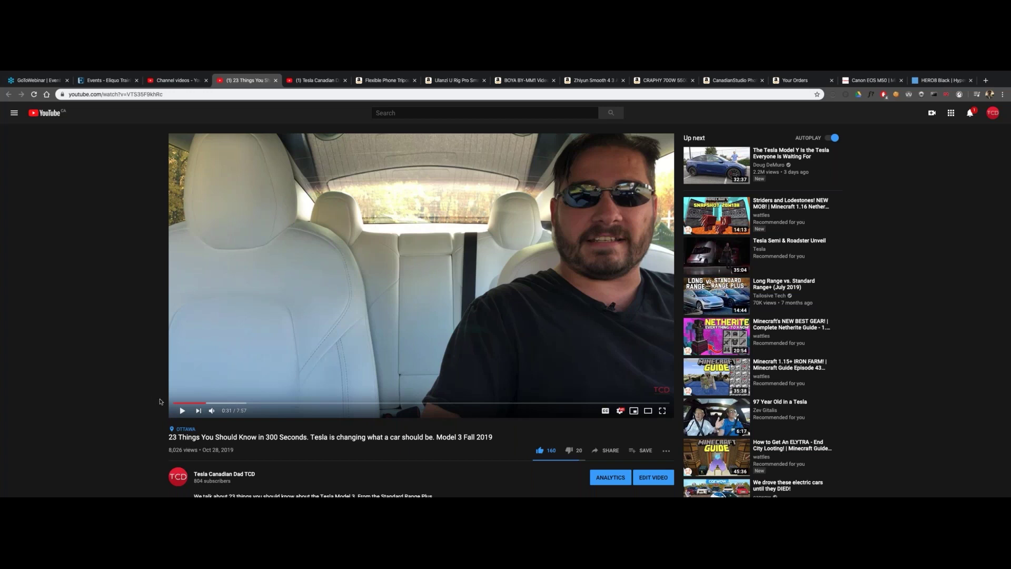
pyautogui.click(182, 410)
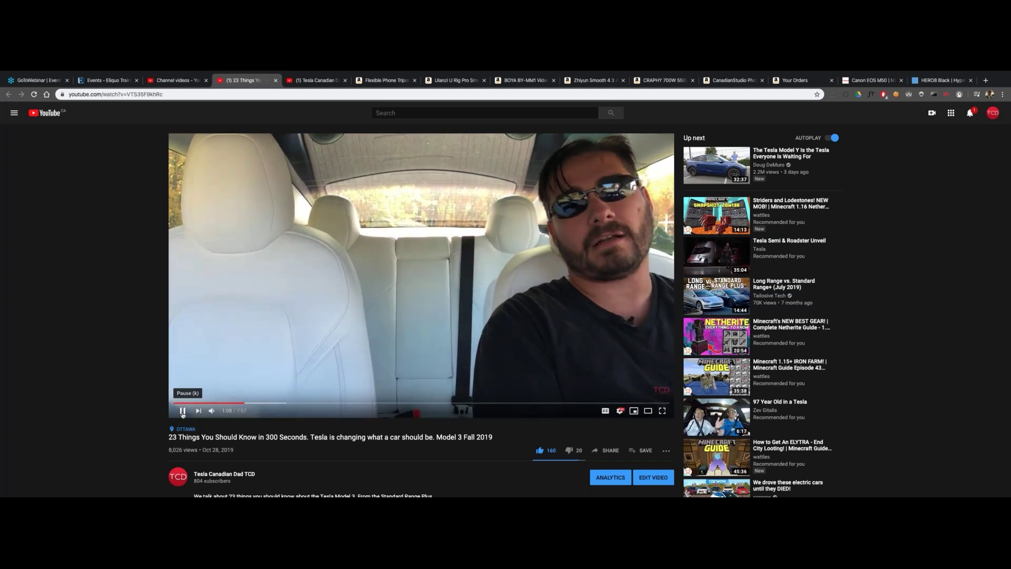
pyautogui.click(182, 412)
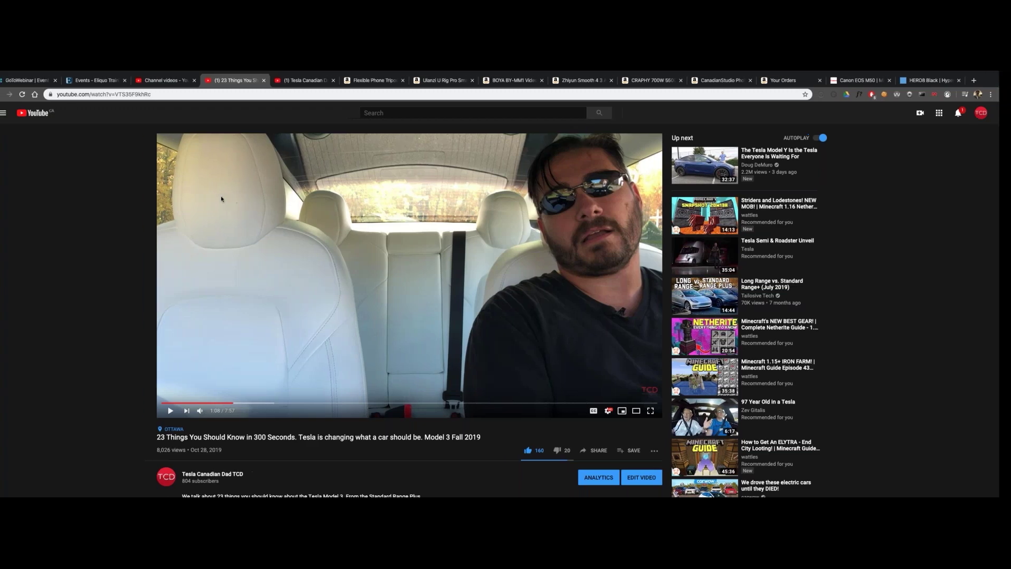
pyautogui.hotkey('ctrl', 'Left')
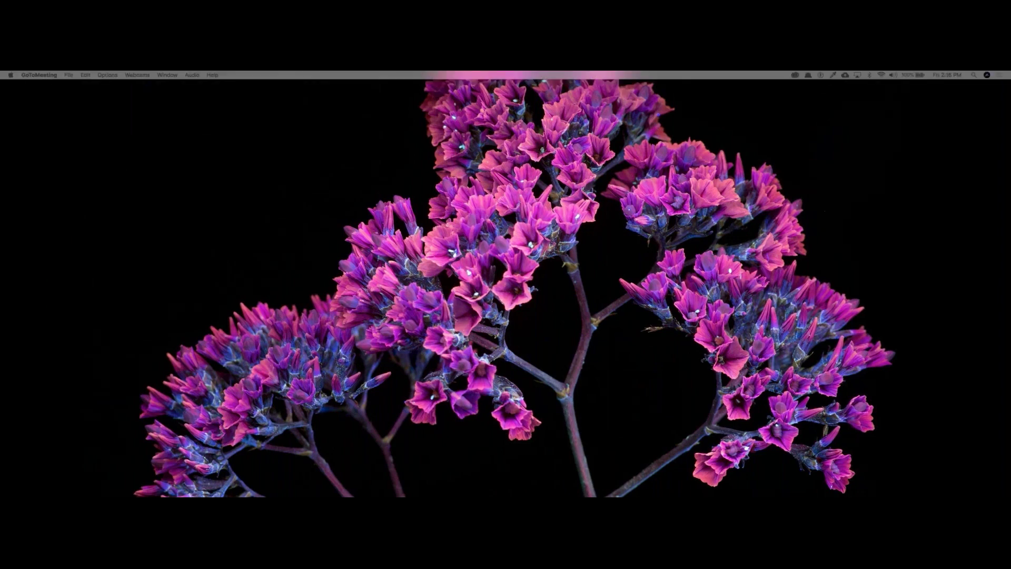
pyautogui.hotkey('ctrl', 'Right')
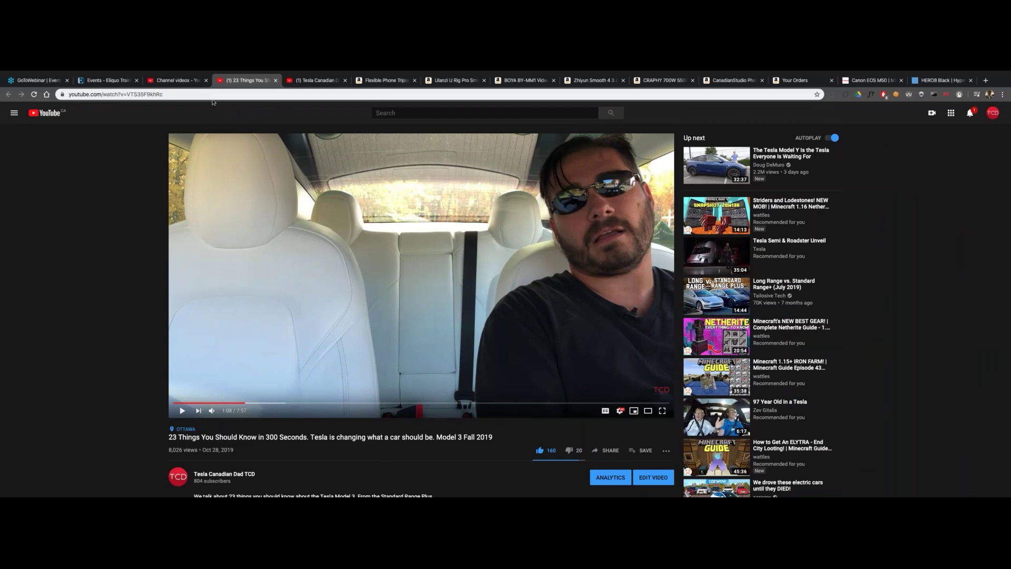
# Return to YouTube Studio, check the channel dashboard, and review the view counts in the list of uploaded videos
pyautogui.click(182, 81)
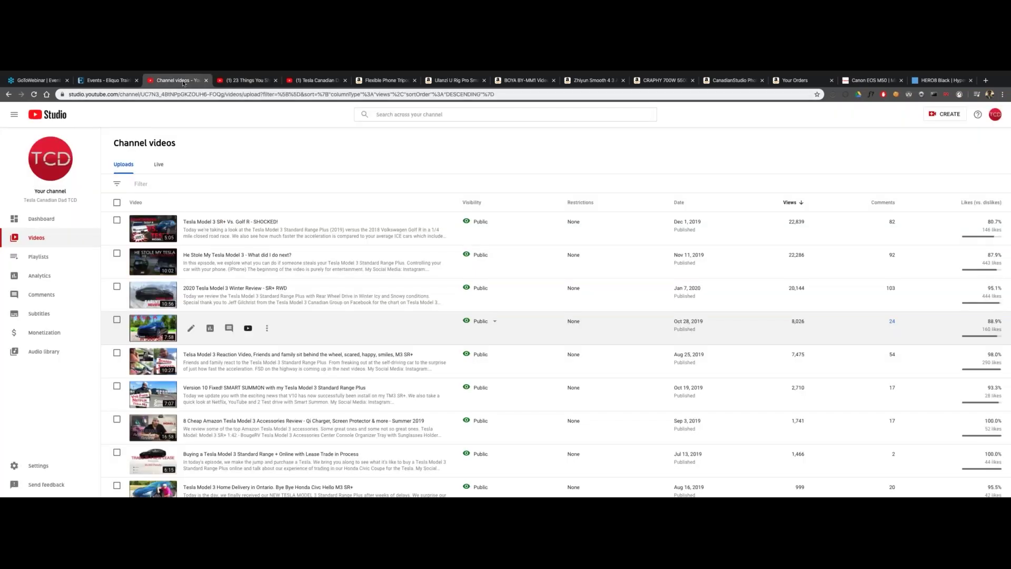
pyautogui.click(42, 218)
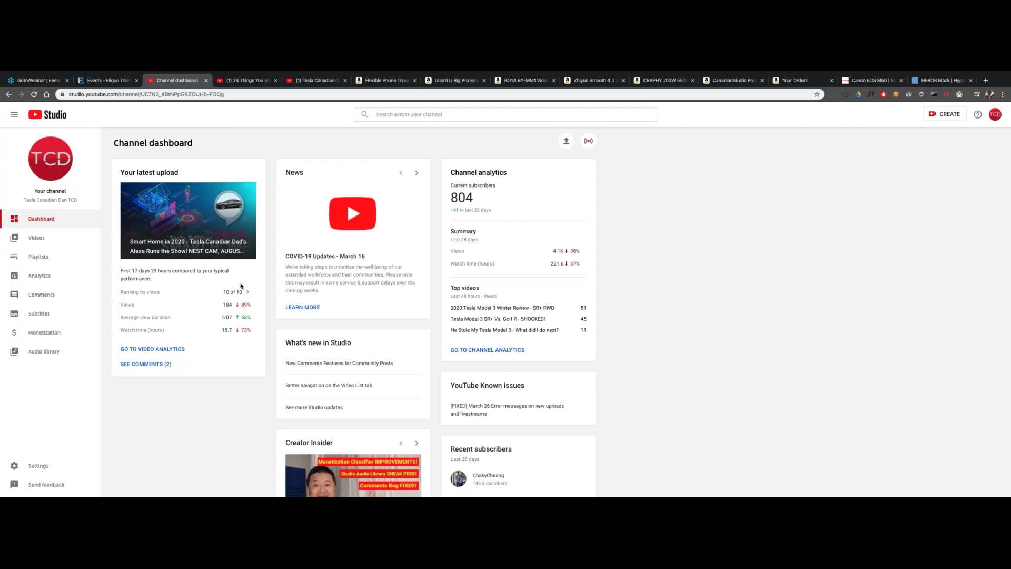
pyautogui.moveTo(242, 286)
pyautogui.click(42, 238)
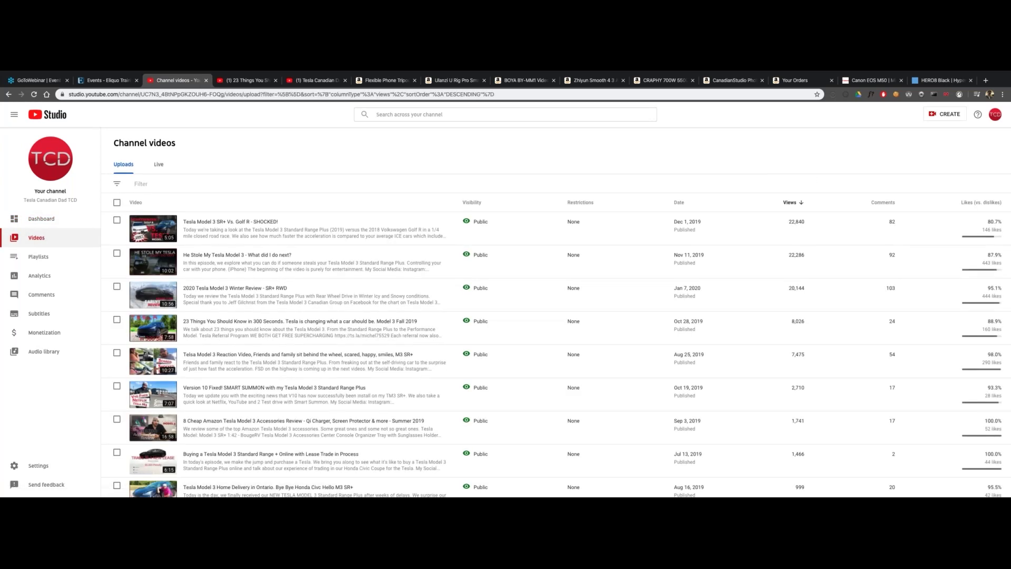
pyautogui.moveTo(794, 213)
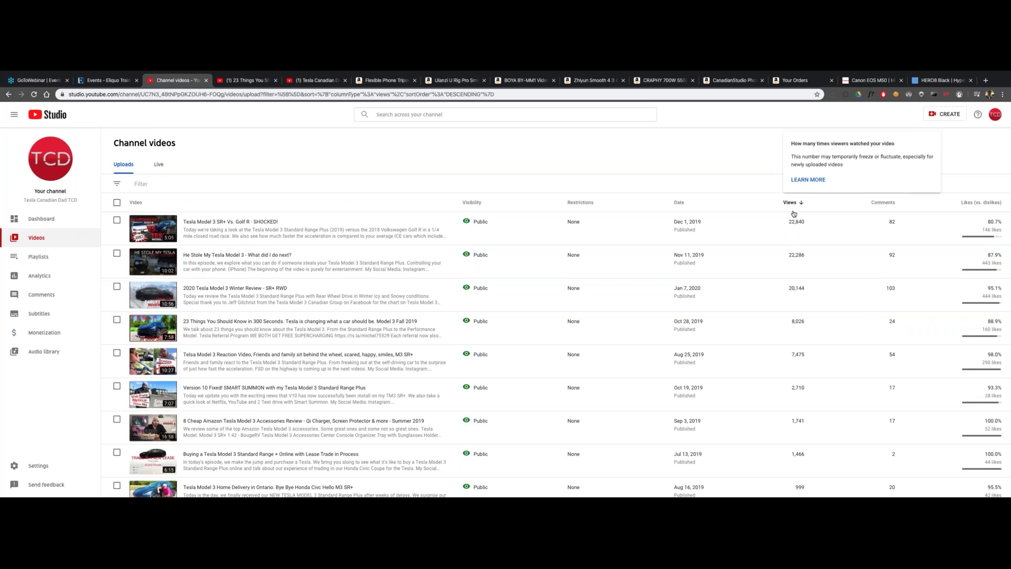
# Open the channel analytics overview and review the top videos for the last 28 days
pyautogui.click(46, 278)
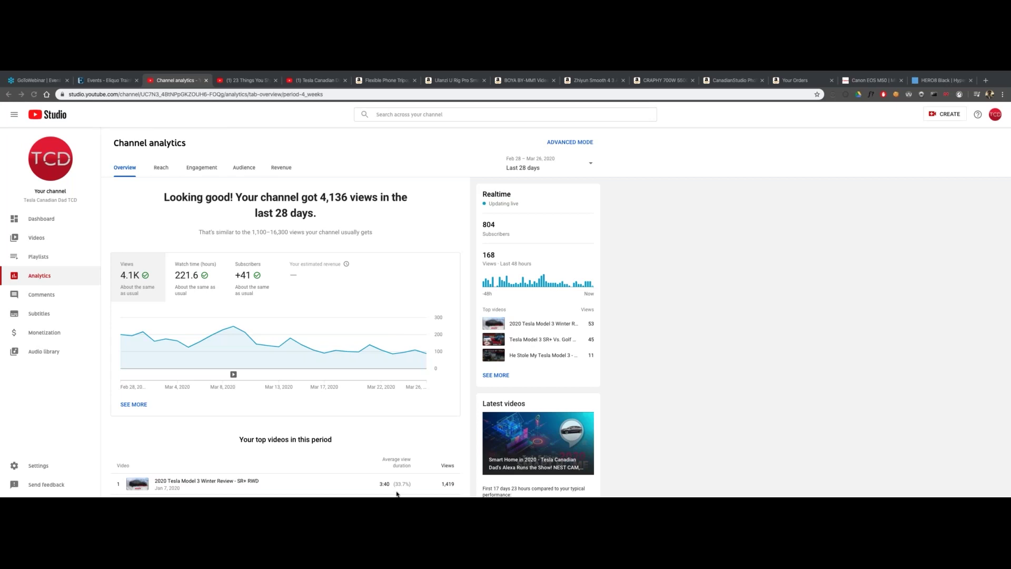
pyautogui.scroll(-2, 297, 284)
pyautogui.scroll(-3, 297, 285)
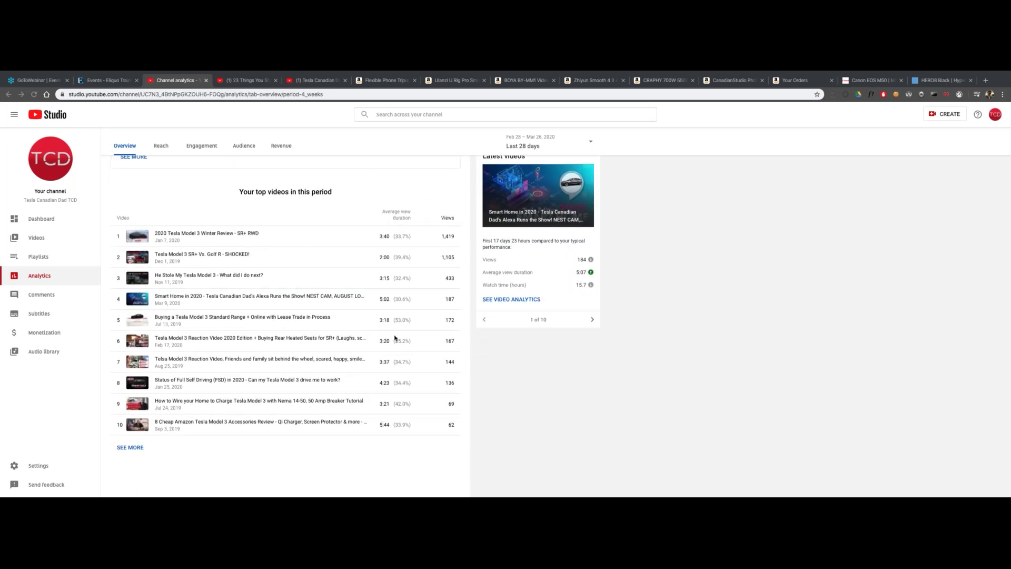
pyautogui.scroll(5, 368, 289)
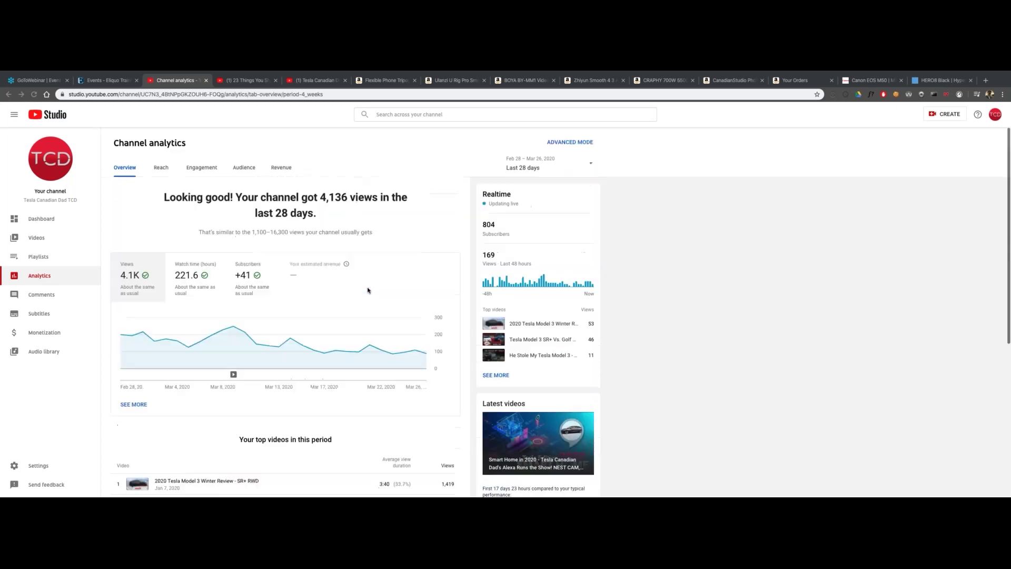
# Set the analytics period to Lifetime and inspect the published-video markers along the views chart
pyautogui.click(589, 164)
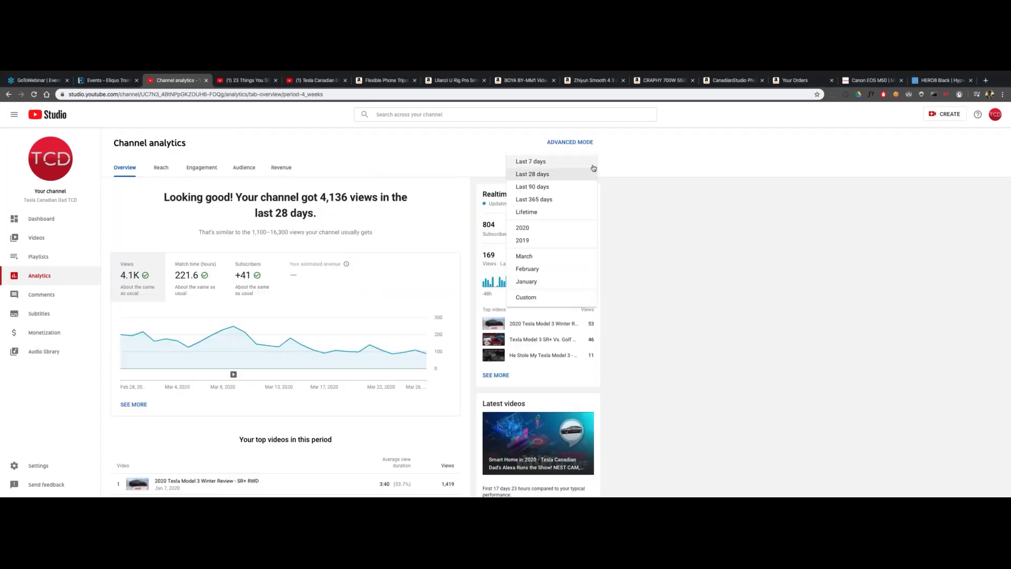
pyautogui.click(544, 214)
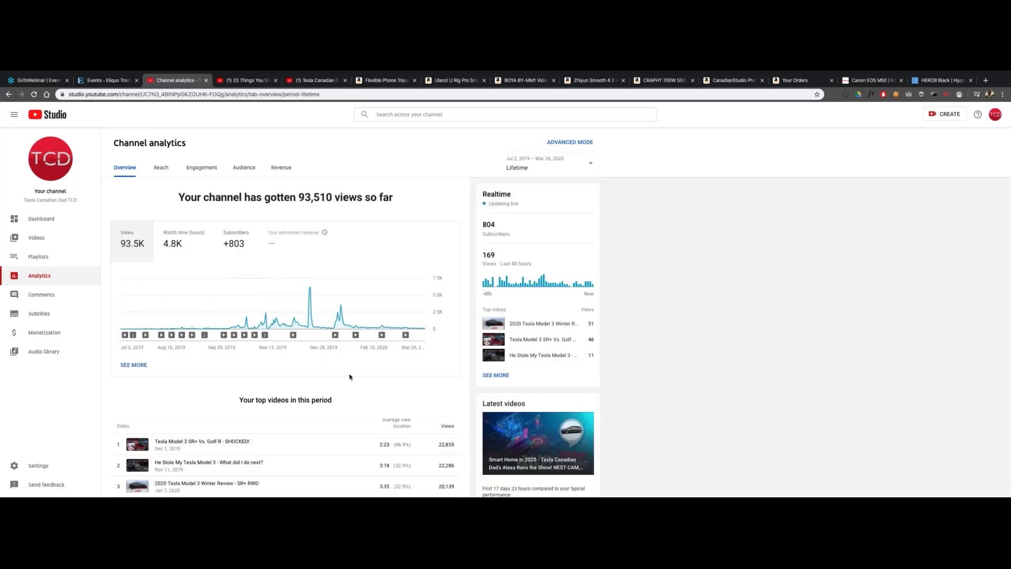
pyautogui.scroll(-1, 349, 376)
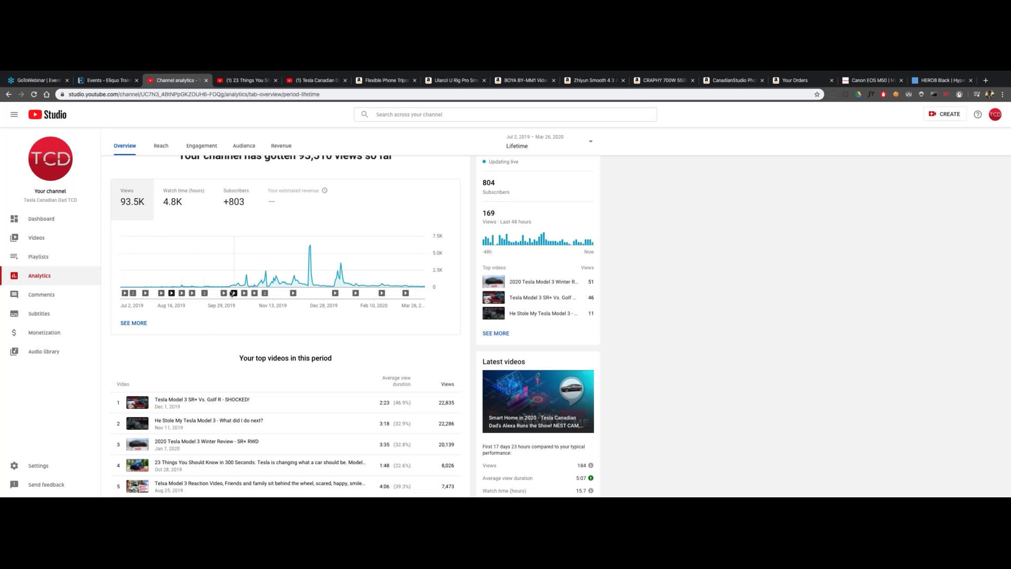
pyautogui.moveTo(223, 293)
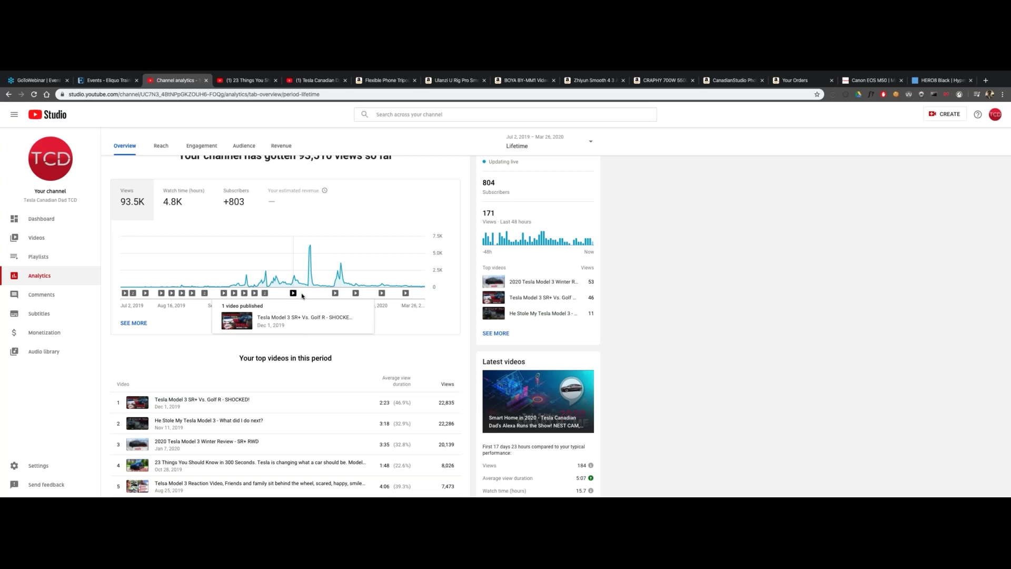
# Examine the average view duration and views of the channel's top lifetime videos
pyautogui.scroll(-2, 258, 392)
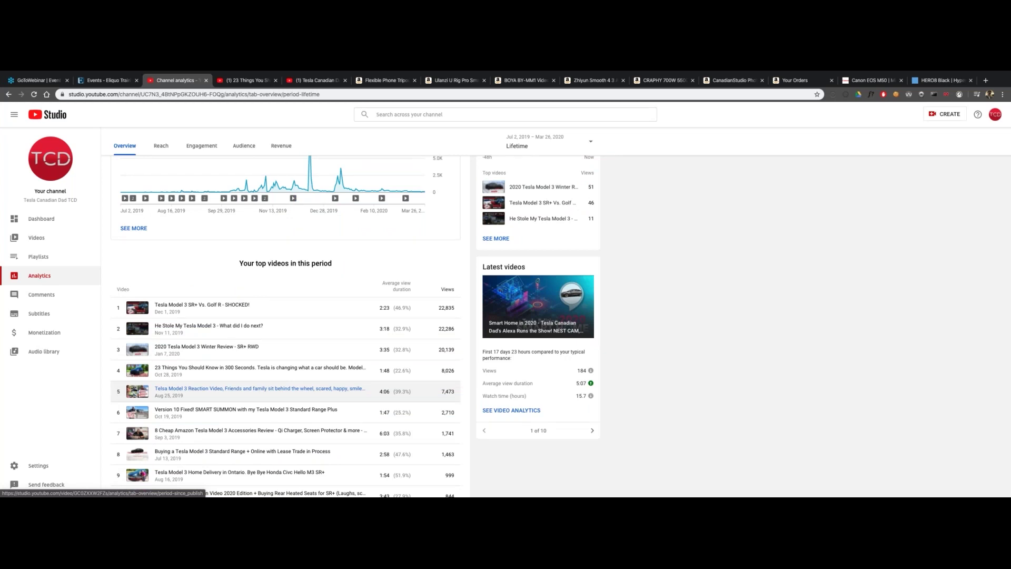
pyautogui.moveTo(389, 285)
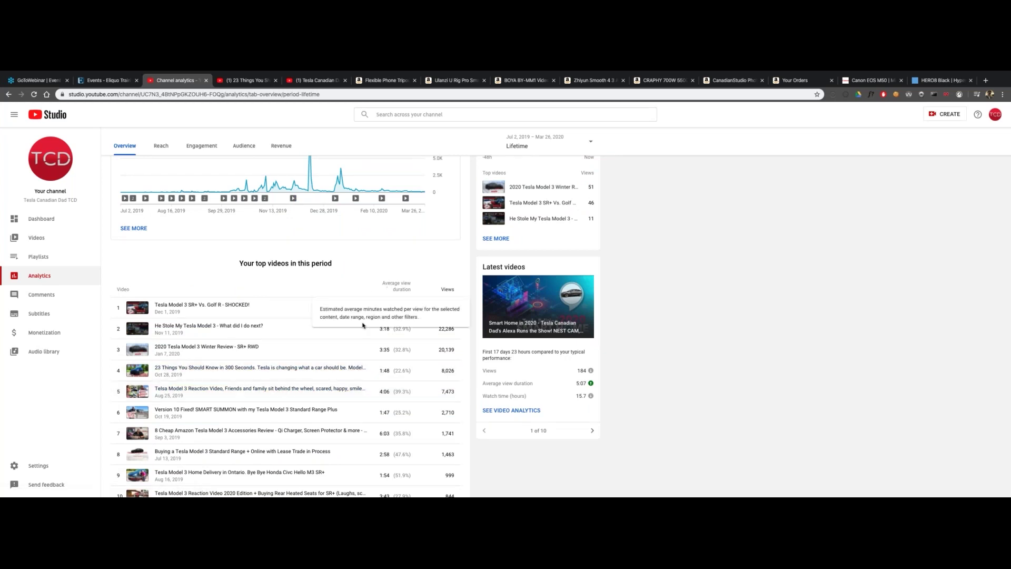
pyautogui.scroll(-1, 404, 316)
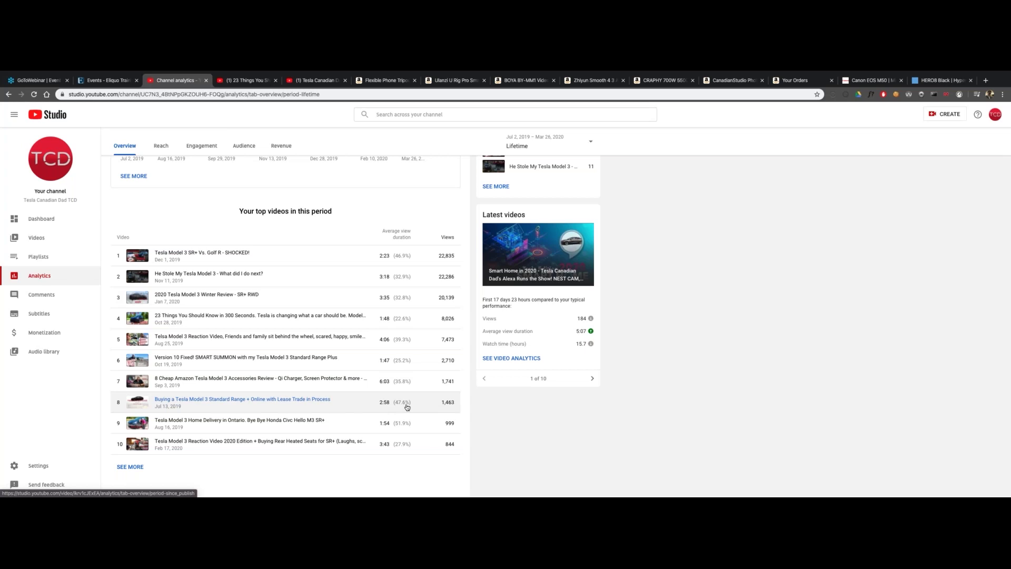
pyautogui.scroll(4, 407, 407)
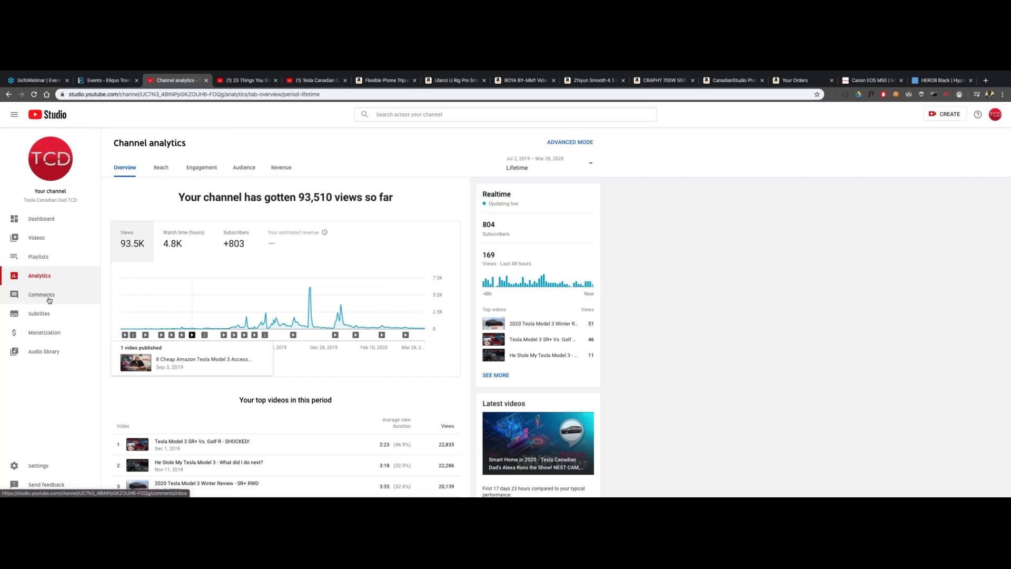
# View the channel comments that have not been responded to, and return to the channel dashboard
pyautogui.click(47, 297)
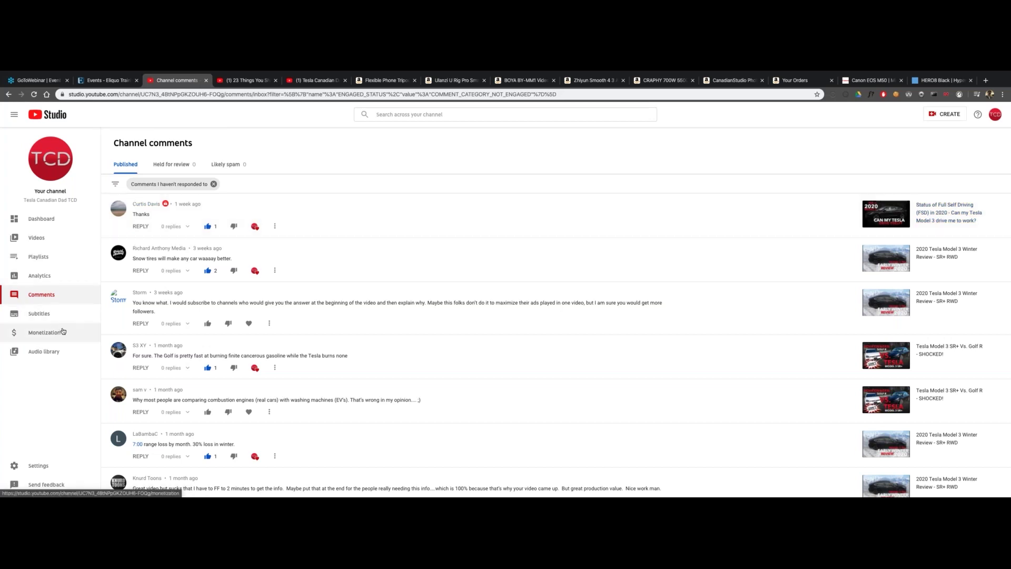
pyautogui.click(61, 225)
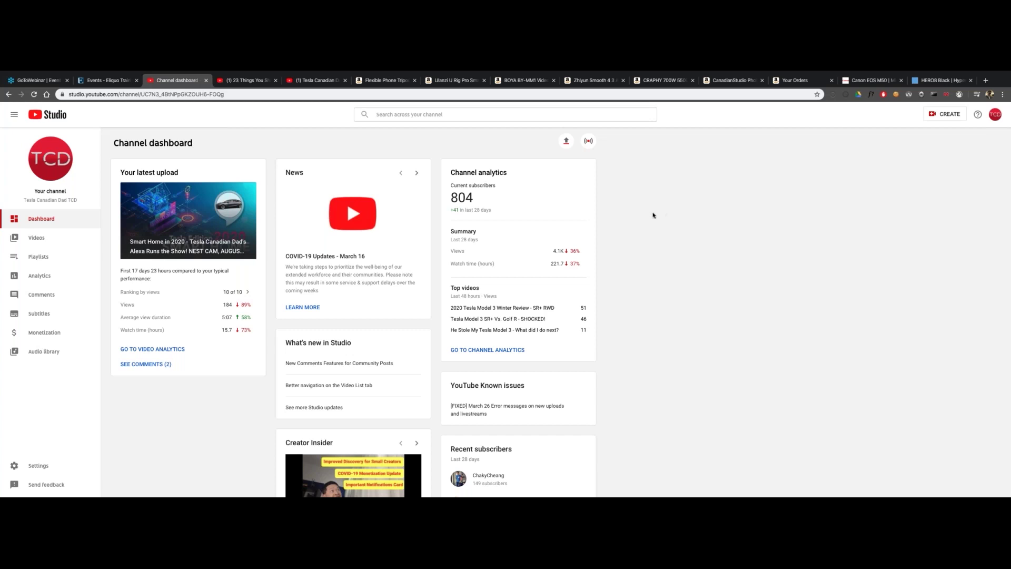
# Open the YouTube Audio Library and view its free music and sound effects lists
pyautogui.click(49, 351)
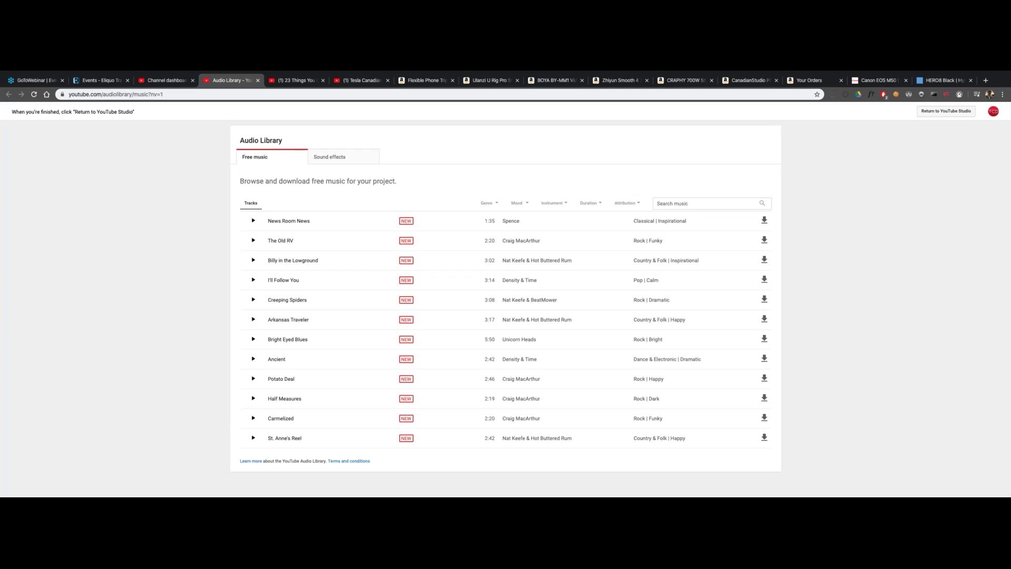
pyautogui.click(329, 157)
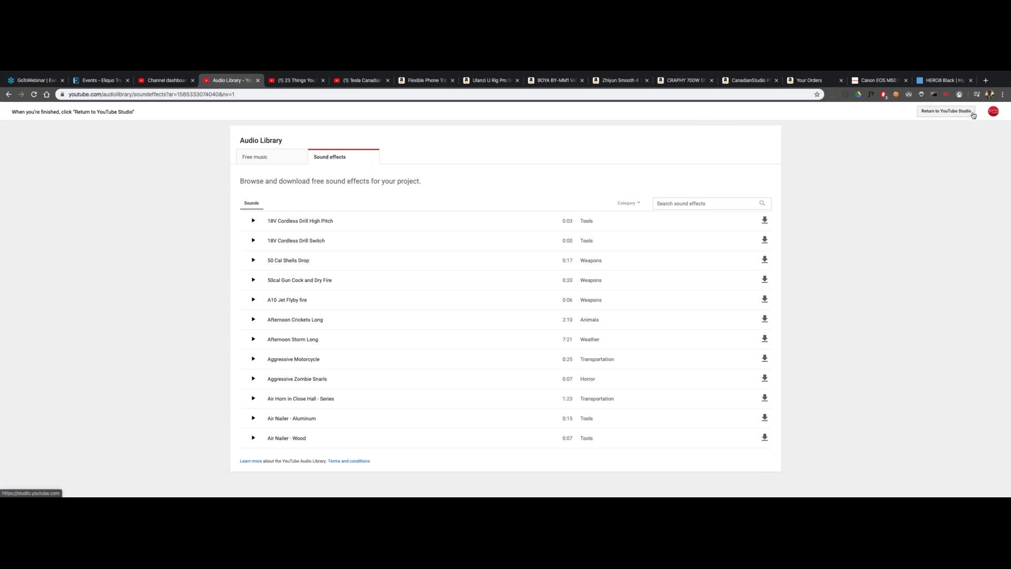
# Open the Epidemic Sound site in a new tab from the Youtube Channel bookmarks folder
pyautogui.click(985, 81)
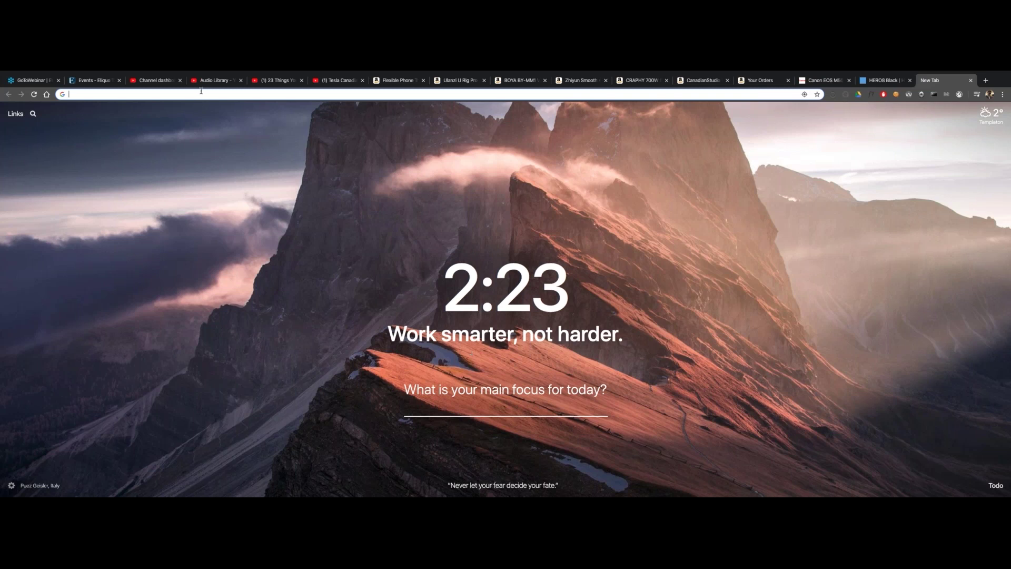
pyautogui.click(1003, 94)
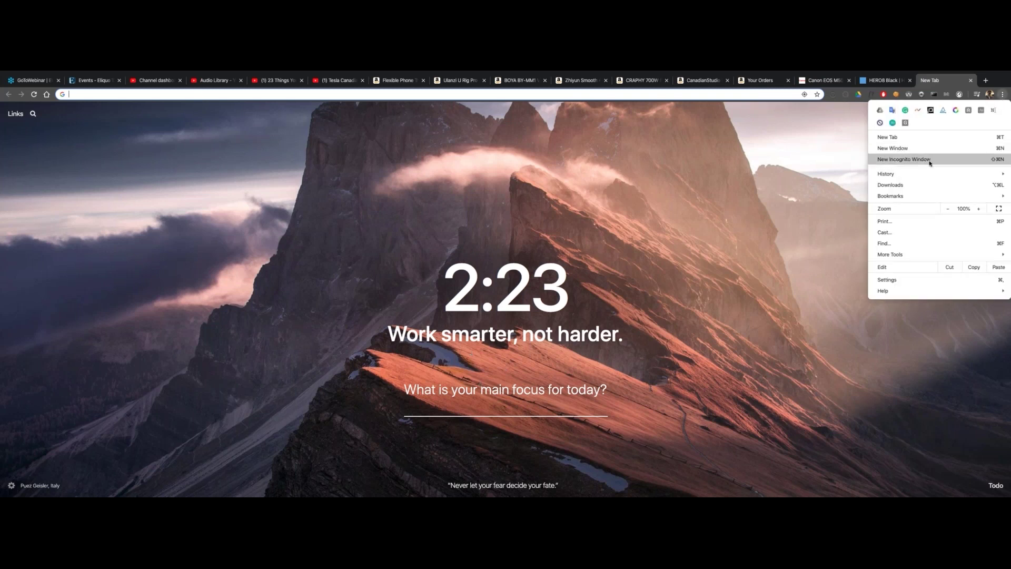
pyautogui.moveTo(878, 199)
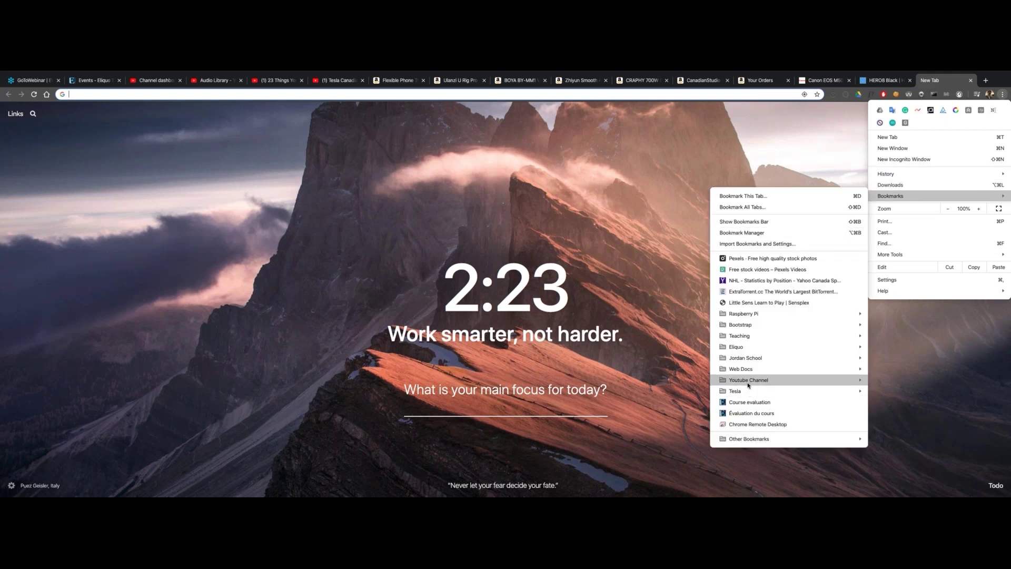
pyautogui.moveTo(746, 381)
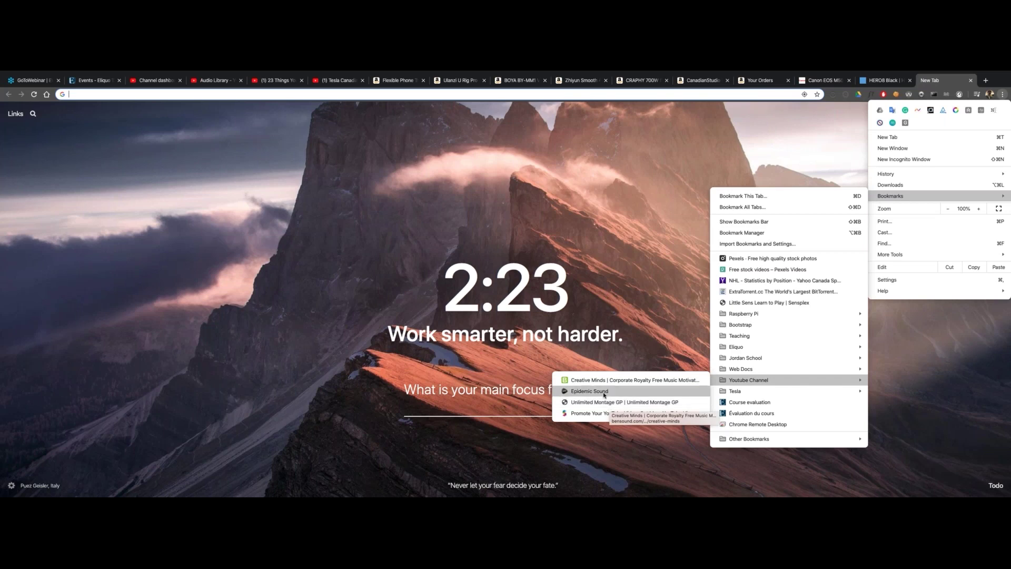
pyautogui.click(603, 392)
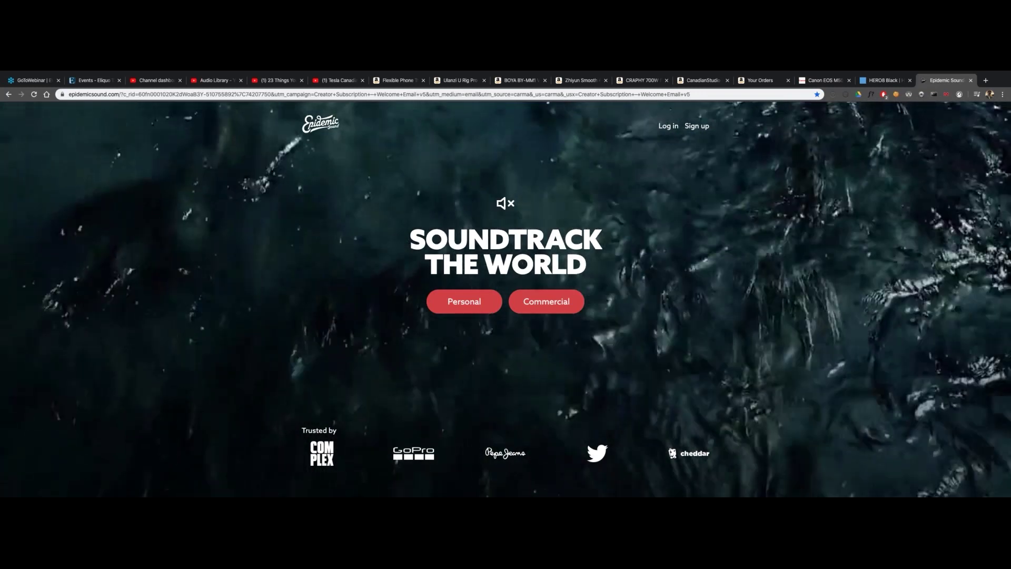
# Log in to Epidemic Sound with the saved account e-mail and password
pyautogui.click(668, 126)
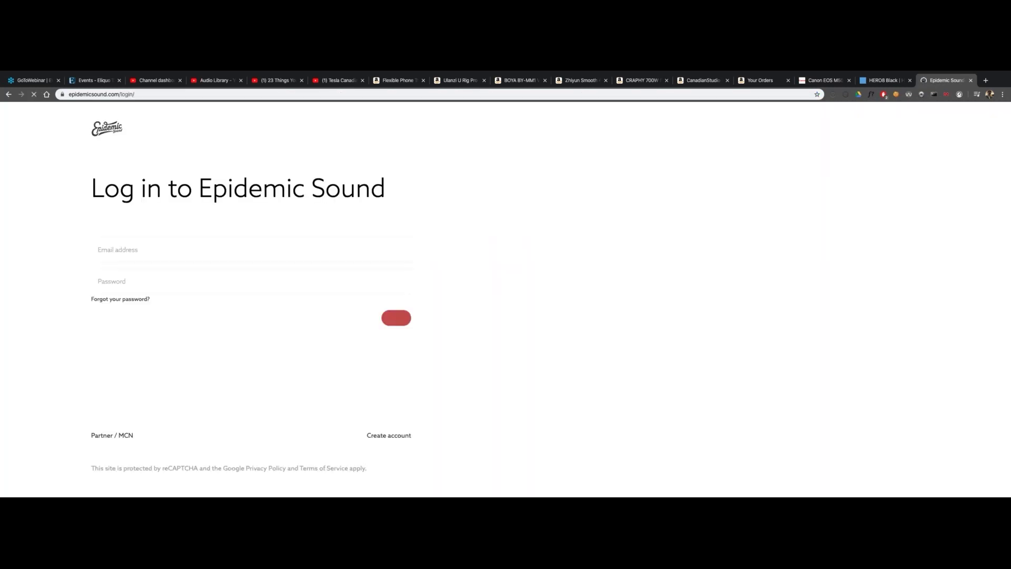
pyautogui.click(198, 260)
pyautogui.press('Return')
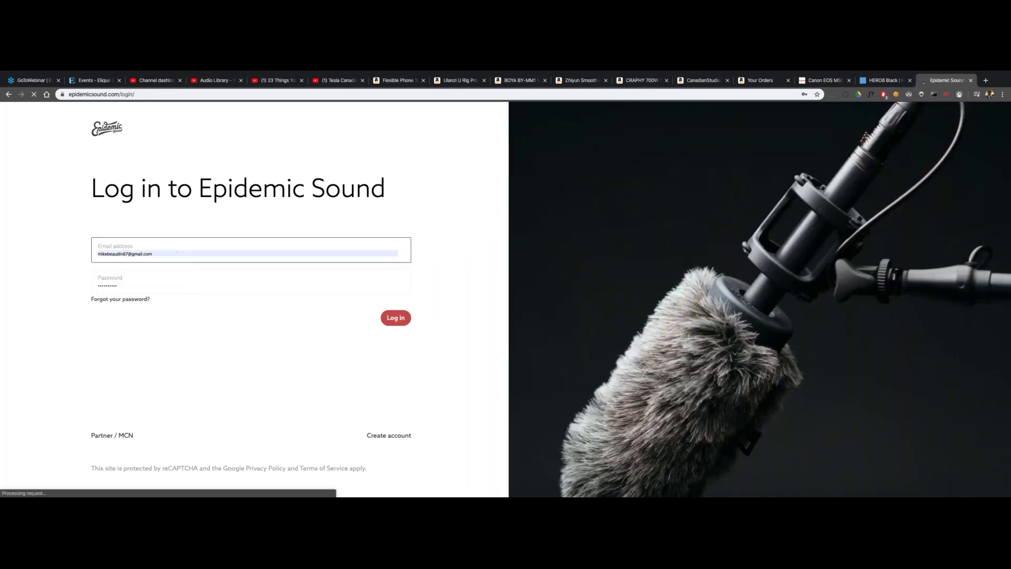
pyautogui.press('Return')
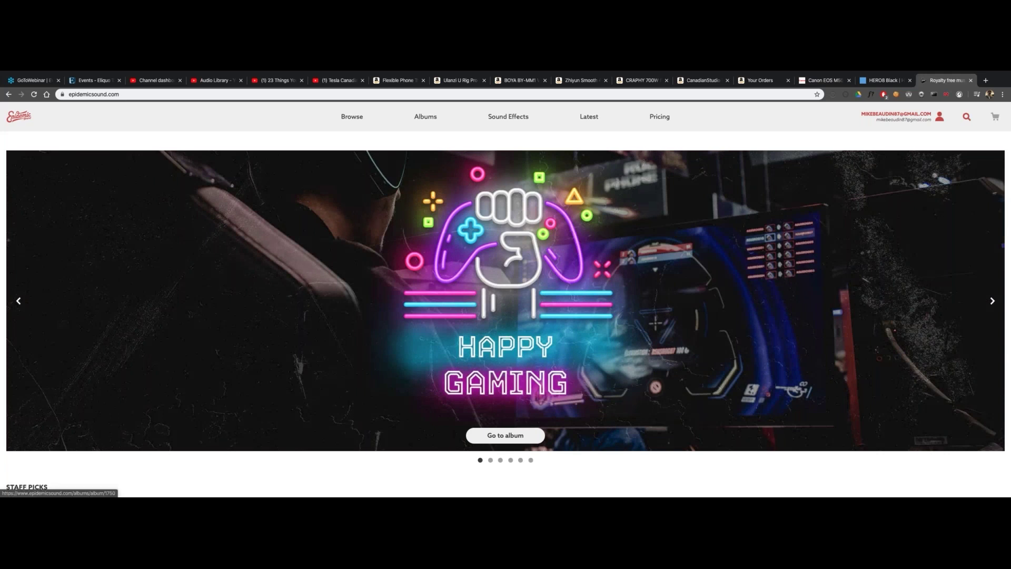
# Browse Epidemic Sound's music genres and its featured sound effects categories
pyautogui.click(351, 116)
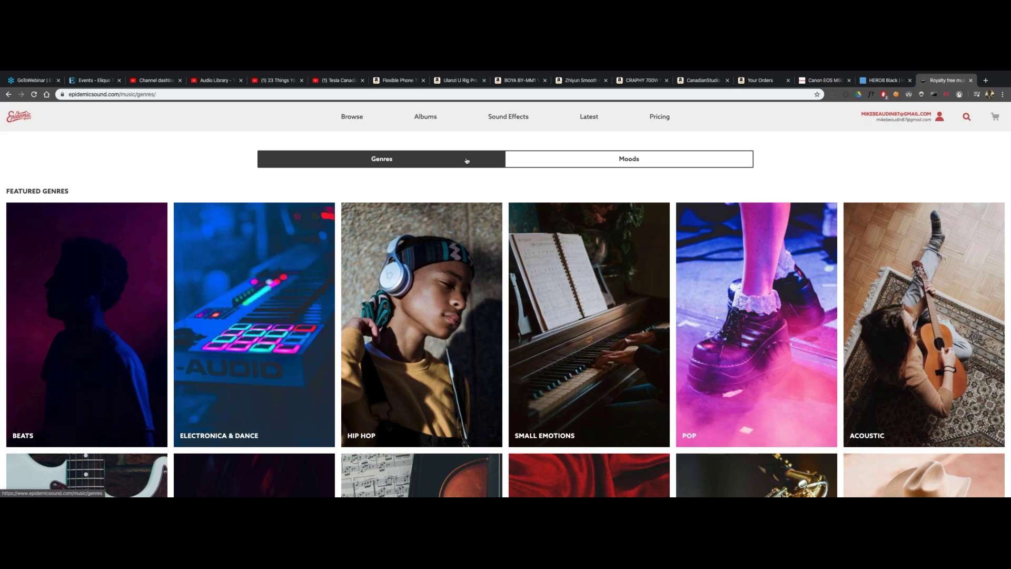
pyautogui.click(509, 116)
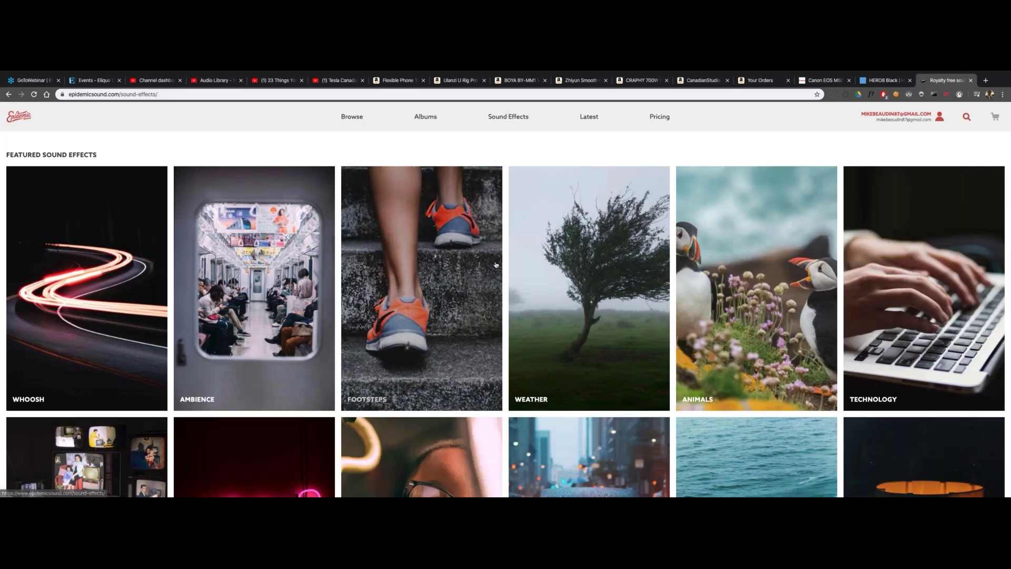
pyautogui.scroll(-2, 496, 265)
pyautogui.scroll(-3, 496, 264)
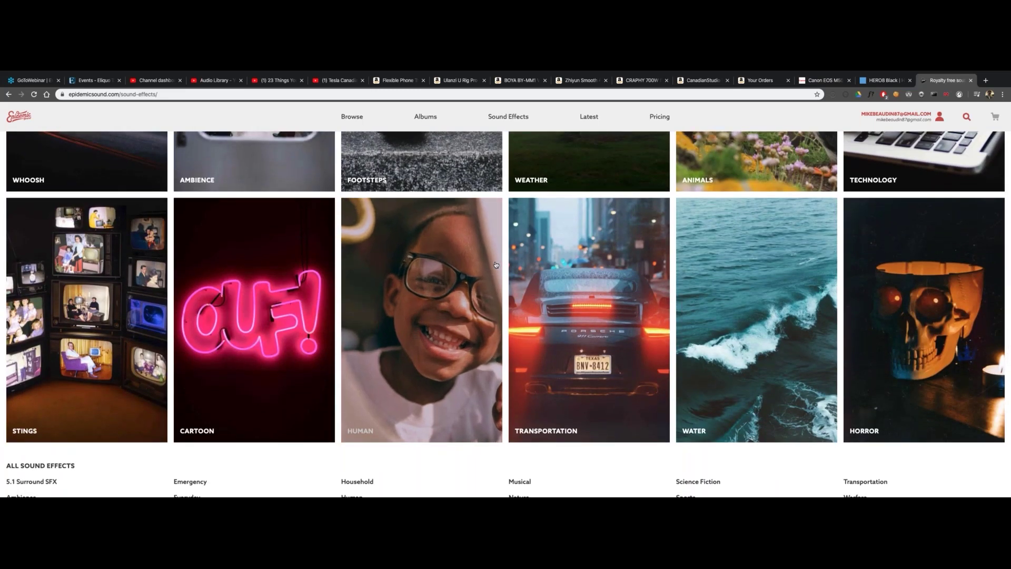
pyautogui.scroll(3, 604, 211)
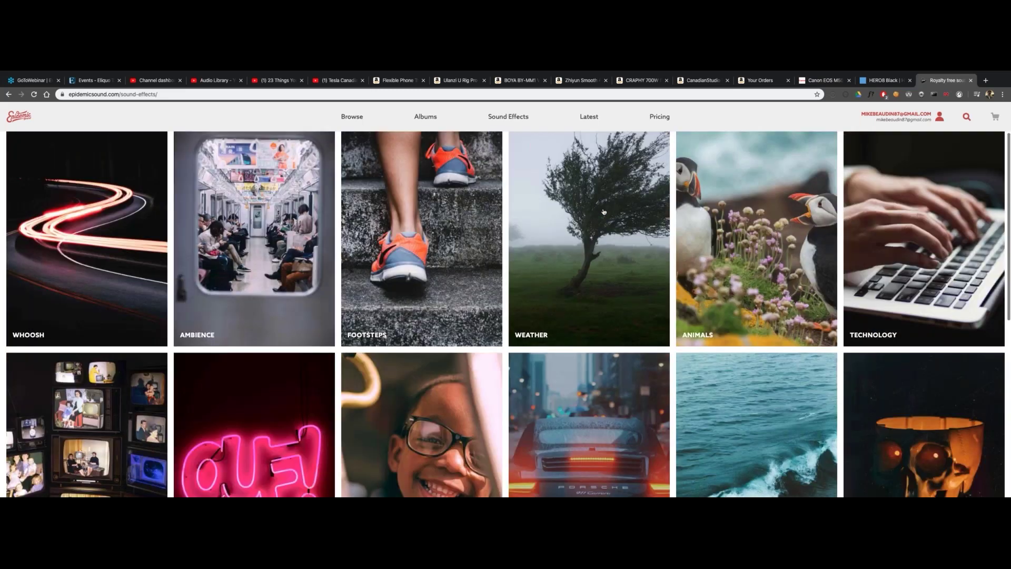
pyautogui.scroll(1, 603, 212)
pyautogui.scroll(-1, 603, 211)
# Search Epidemic Sound for "jets" and show the matching sound effects
pyautogui.click(966, 117)
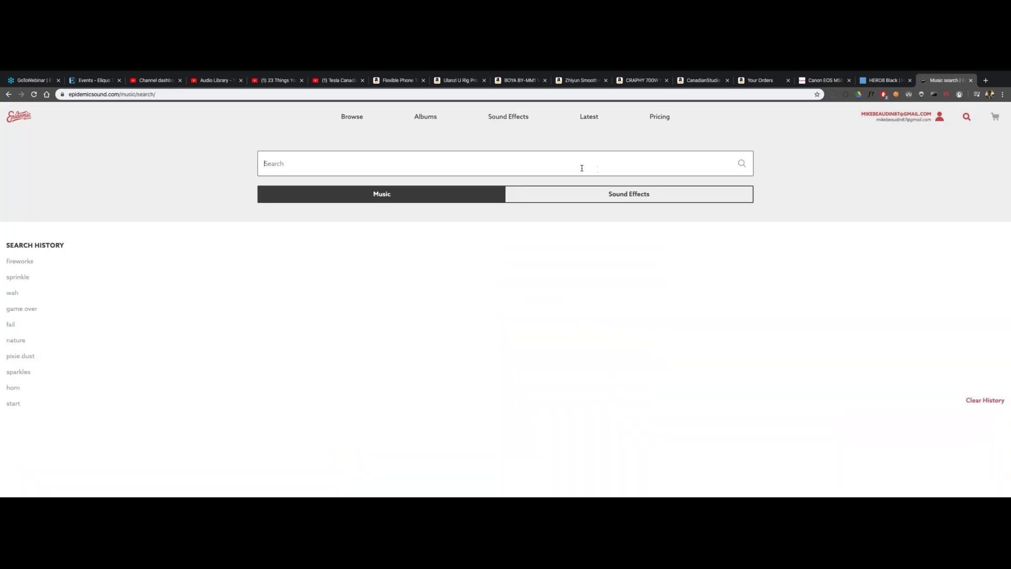
pyautogui.write('jets')
pyautogui.press('Return')
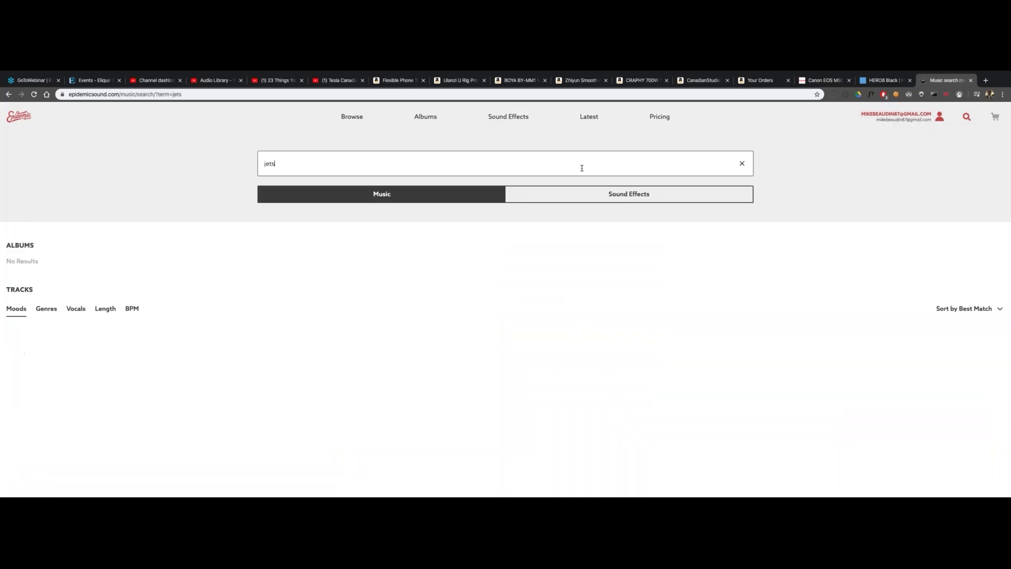
pyautogui.click(569, 198)
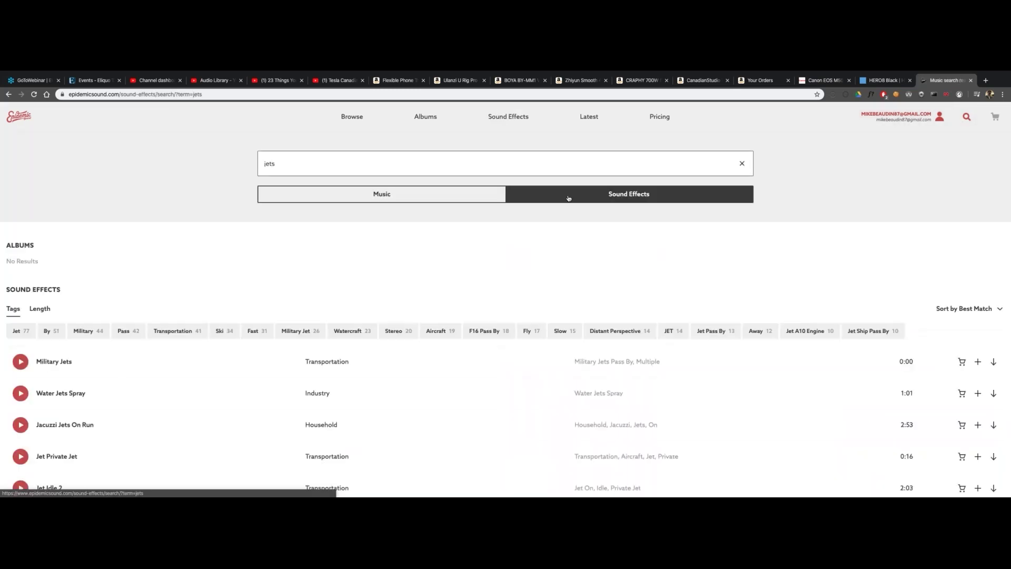
# Preview the Military Jets and Jet Pass By 15 sound effects, pausing each one after a few seconds
pyautogui.scroll(-3, 577, 148)
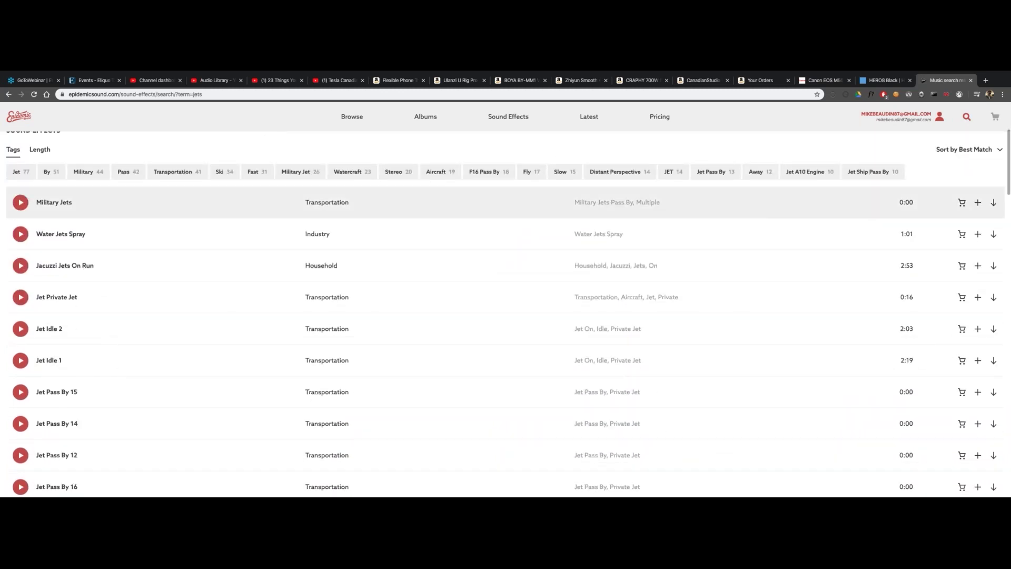
pyautogui.click(21, 203)
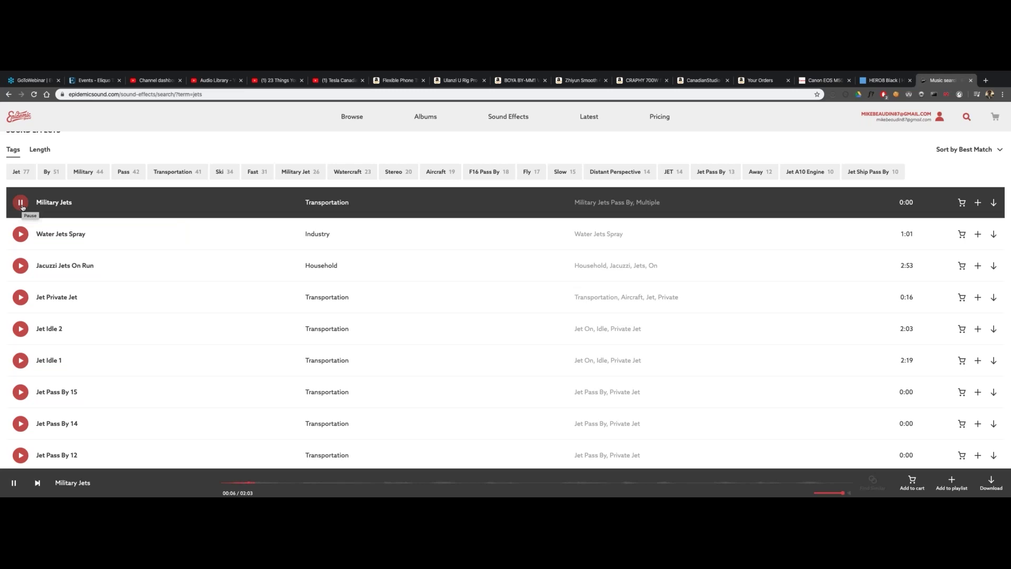
pyautogui.click(22, 207)
pyautogui.scroll(-1, 21, 391)
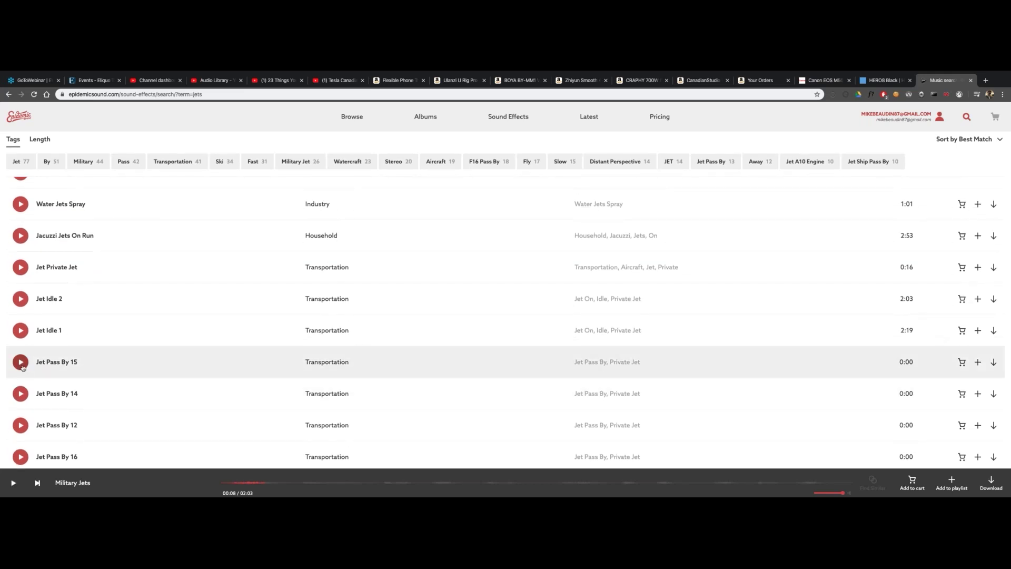
pyautogui.click(20, 361)
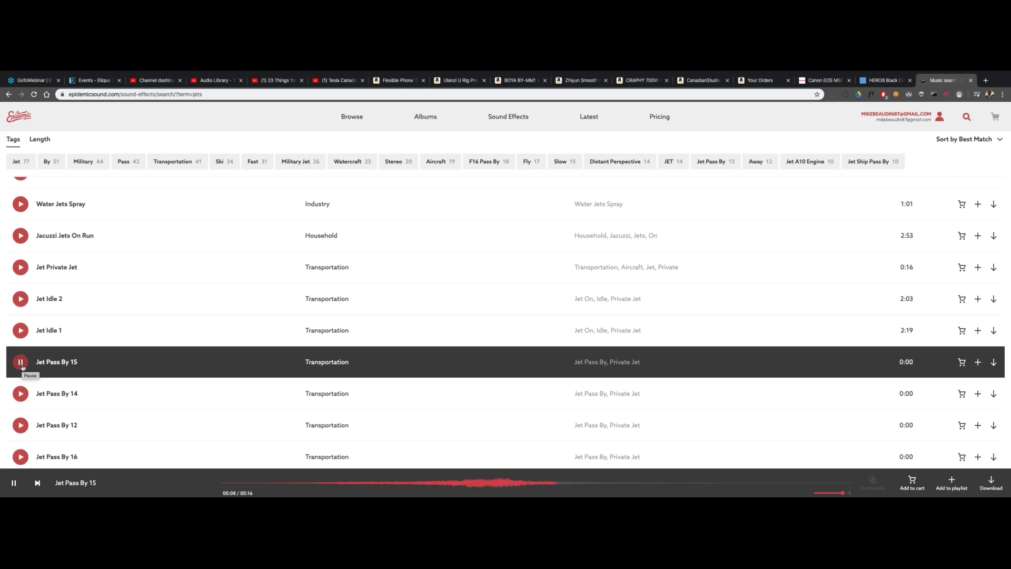
pyautogui.click(20, 362)
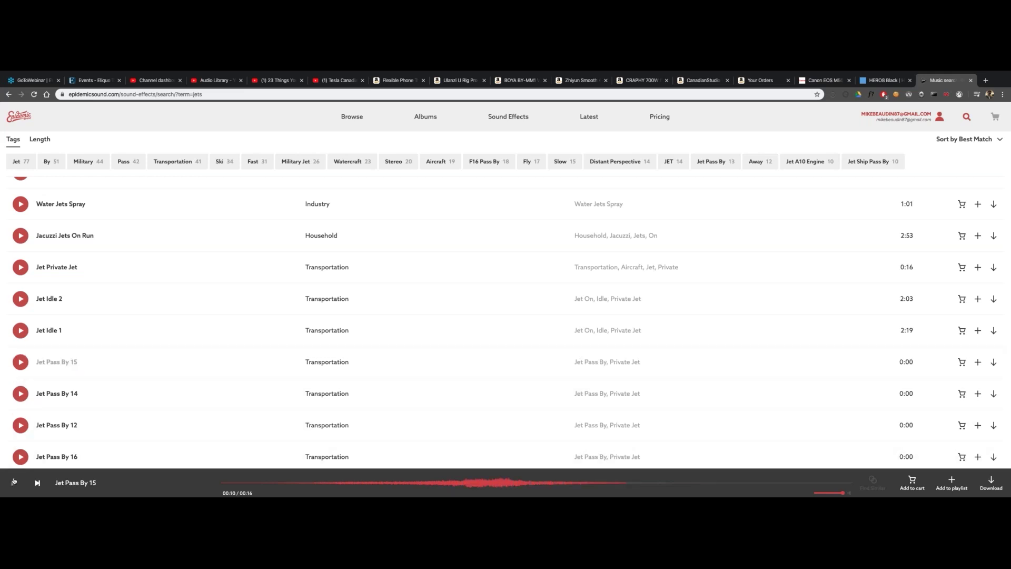
# Play a preview of the Jet Take Off 3 sound effect and pause it
pyautogui.scroll(-1, 20, 337)
pyautogui.scroll(-3, 18, 347)
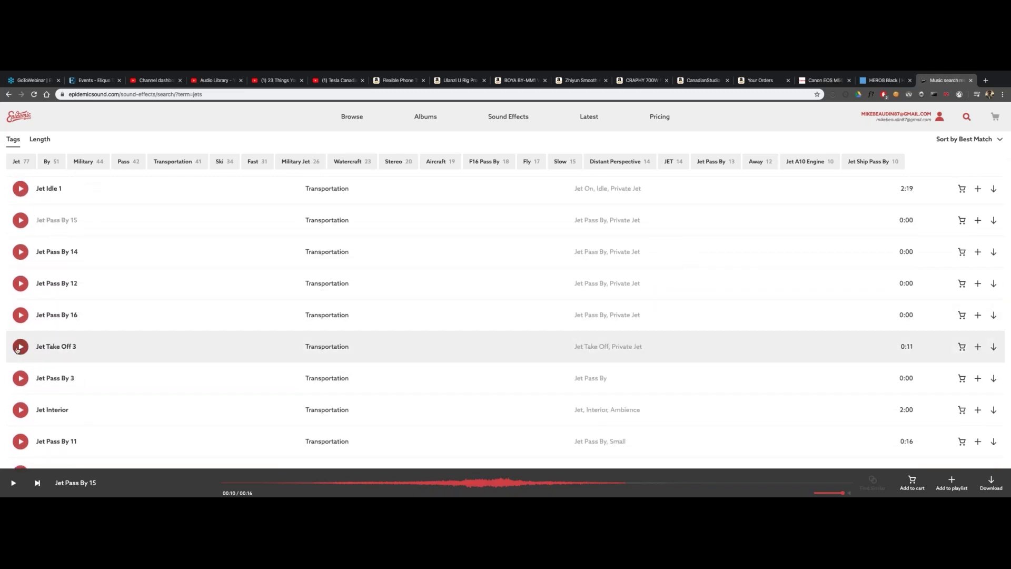
pyautogui.click(20, 346)
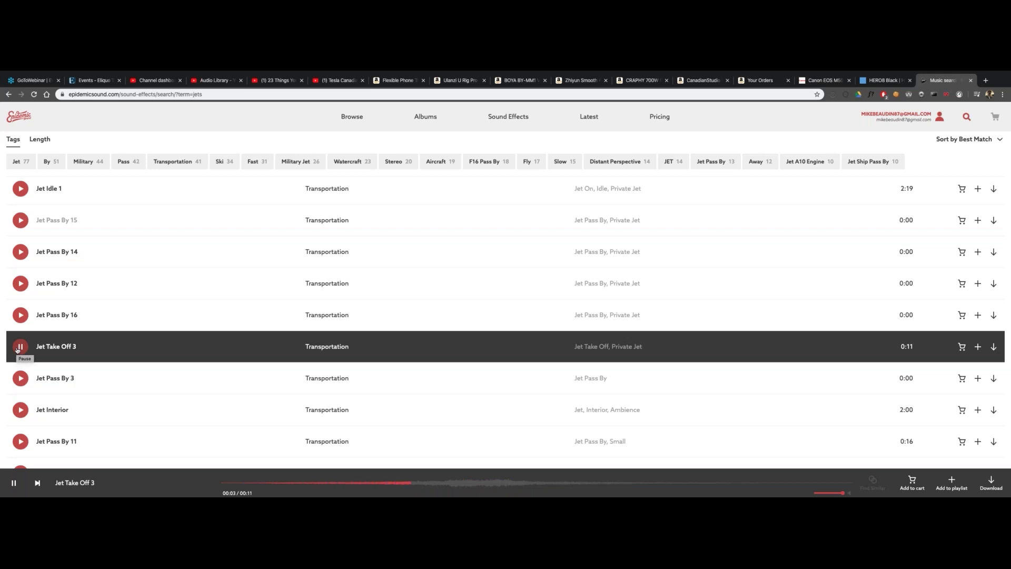
pyautogui.click(14, 481)
# Look through the remaining jets sound effects, load more results, and return to the start of the list
pyautogui.scroll(-10, 244, 291)
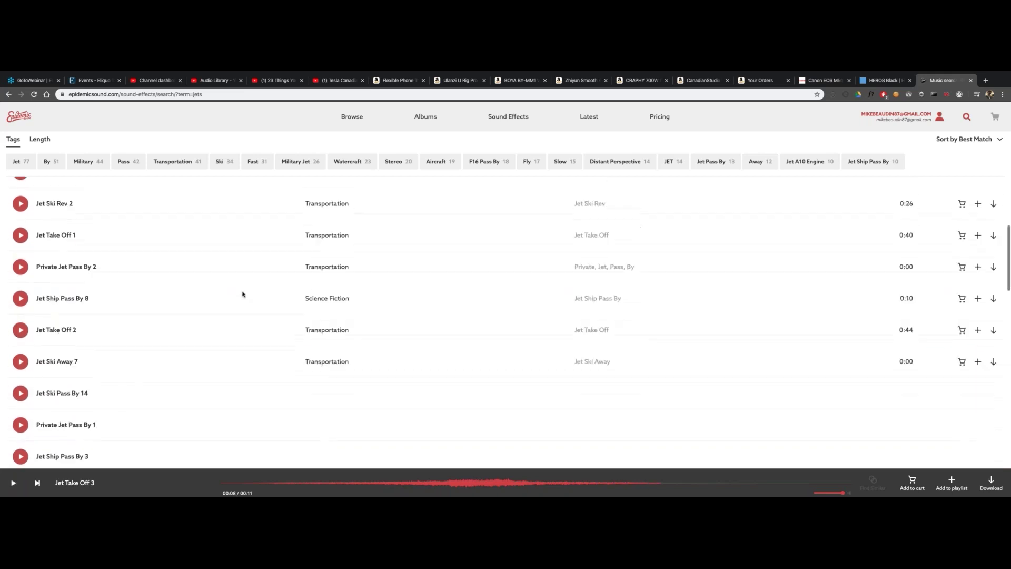
pyautogui.scroll(-15, 242, 294)
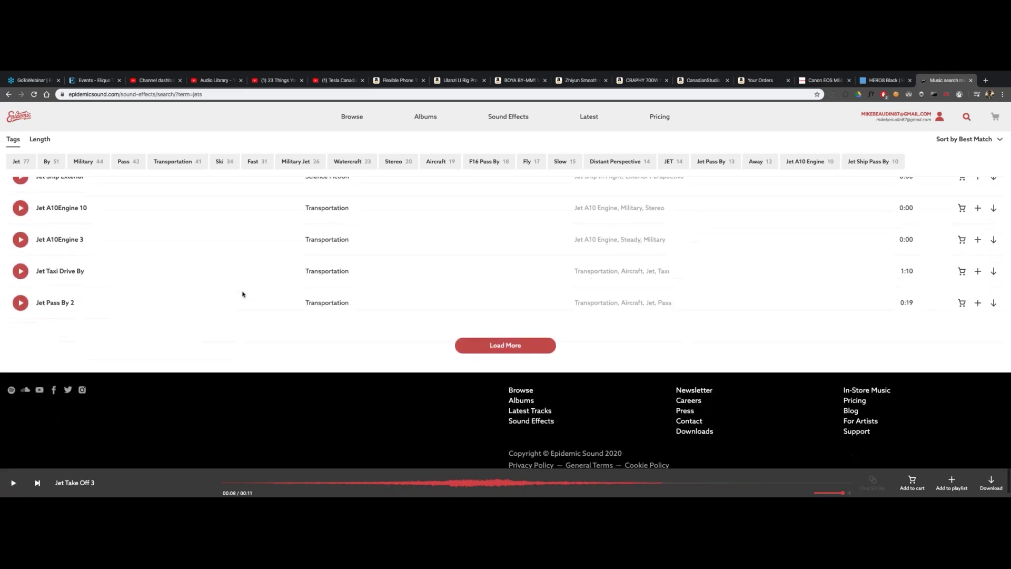
pyautogui.click(514, 342)
pyautogui.scroll(20, 514, 339)
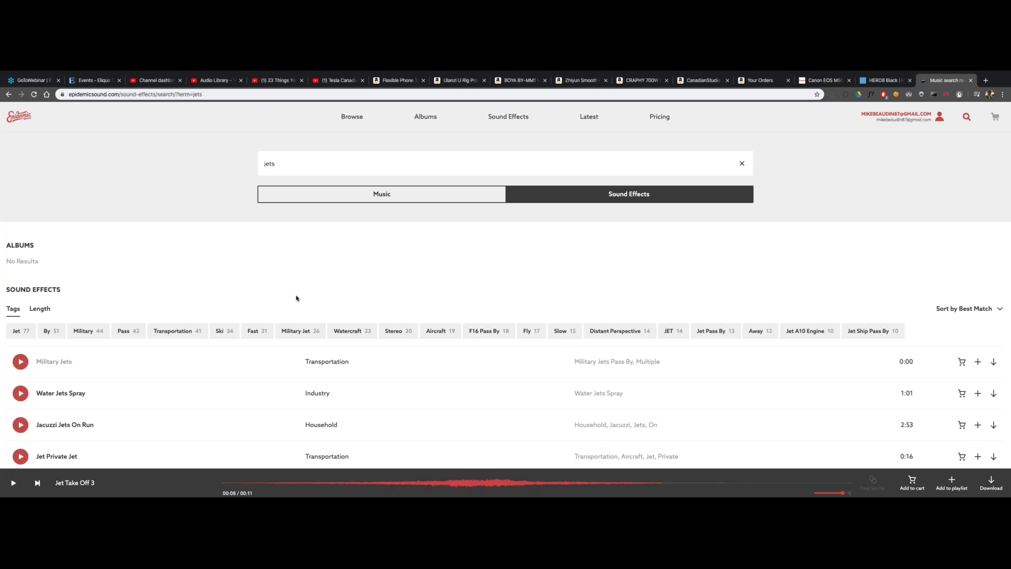
# Revisit the YouTube Audio Library's sound effects page and return to the YouTube Studio channel dashboard
pyautogui.hotkey('ctrl', 'Left')
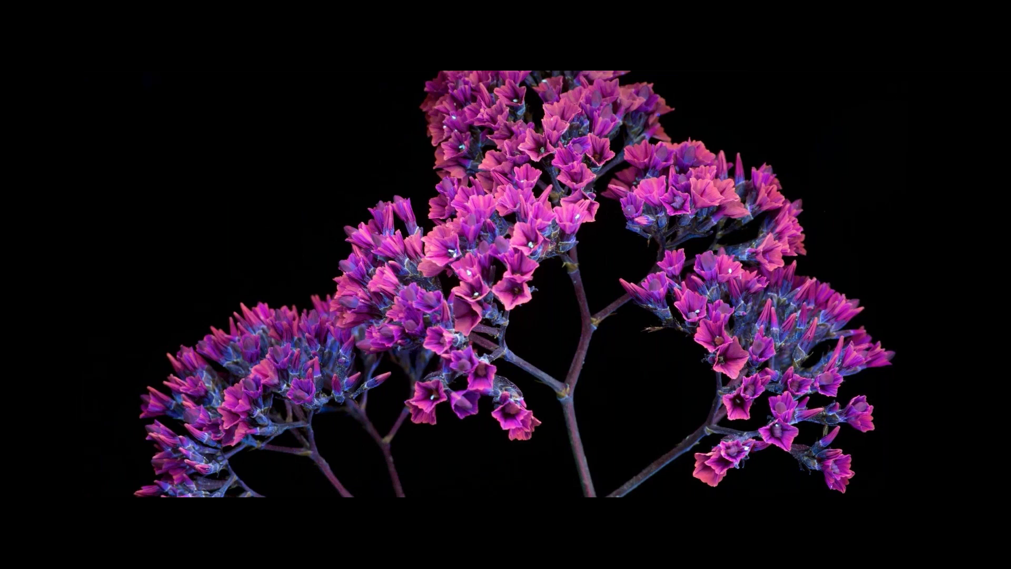
pyautogui.hotkey('ctrl', 'Right')
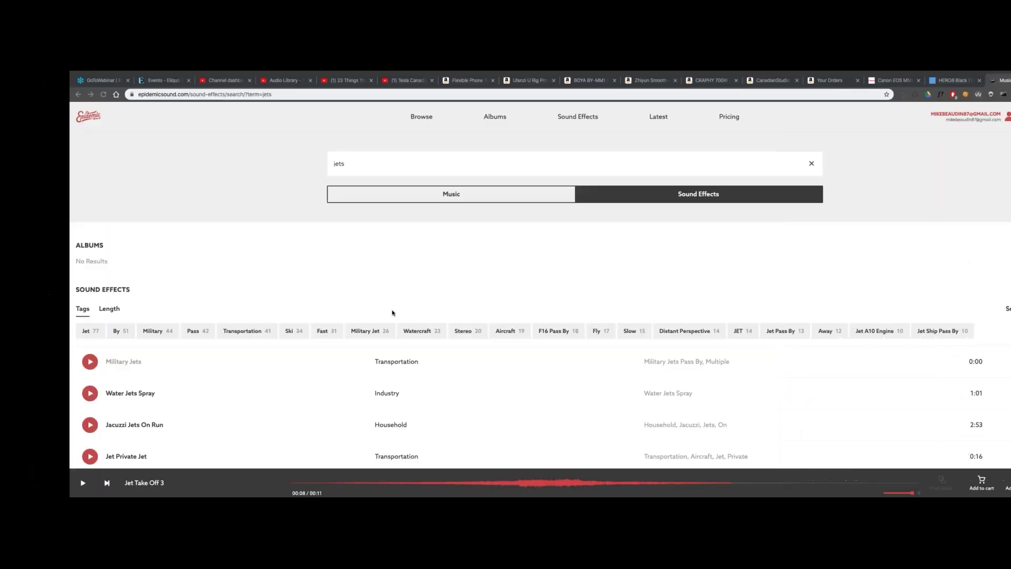
pyautogui.click(236, 84)
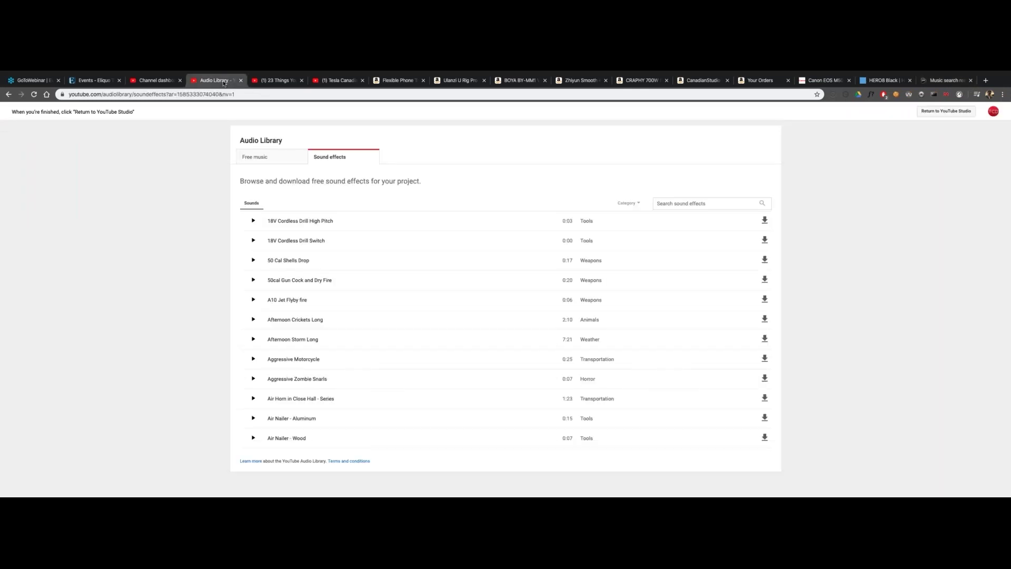
pyautogui.click(158, 80)
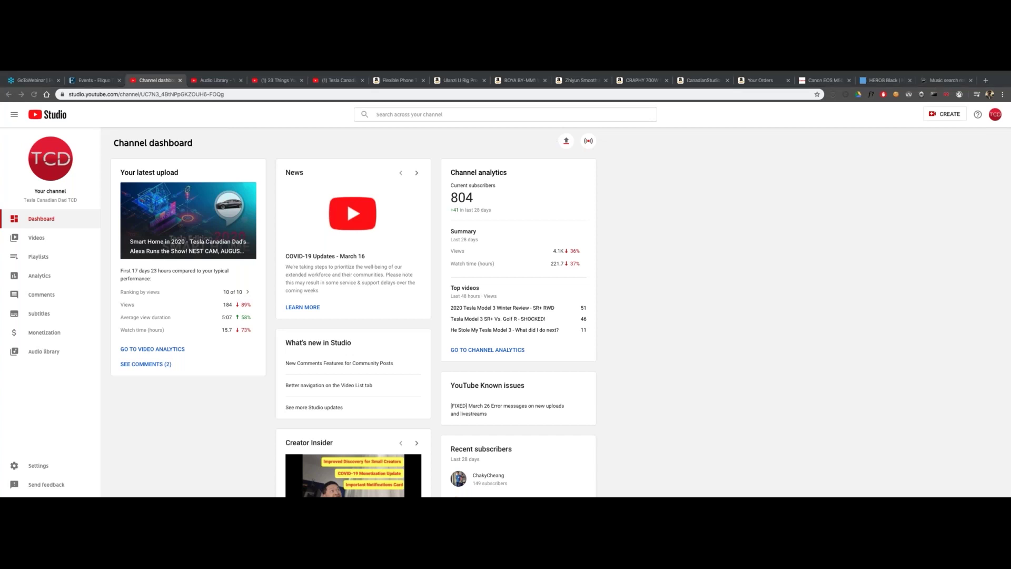
pyautogui.click(93, 403)
pyautogui.click(238, 146)
# Open a new incognito browser window and make it full screen
pyautogui.click(1002, 95)
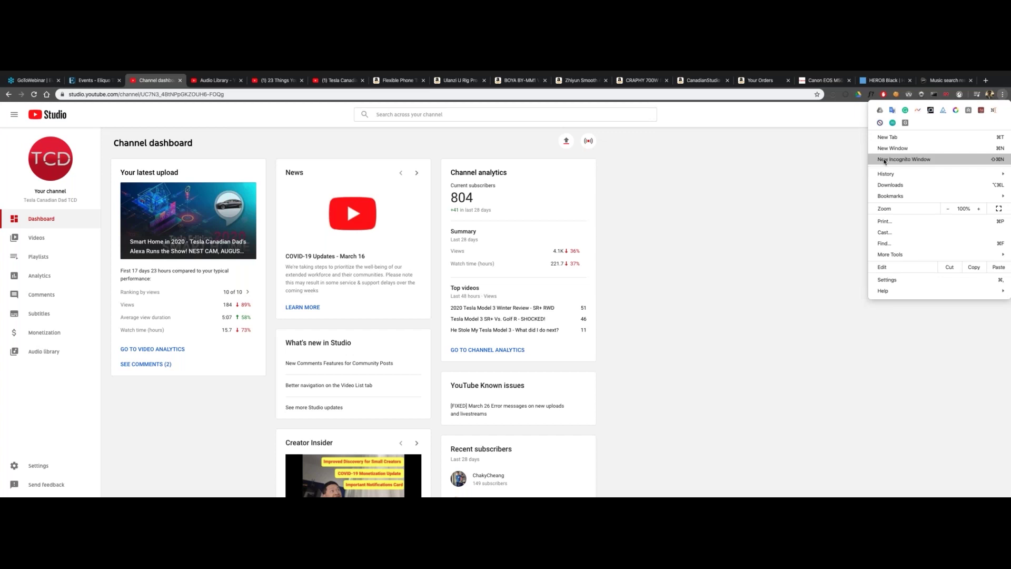
pyautogui.click(830, 156)
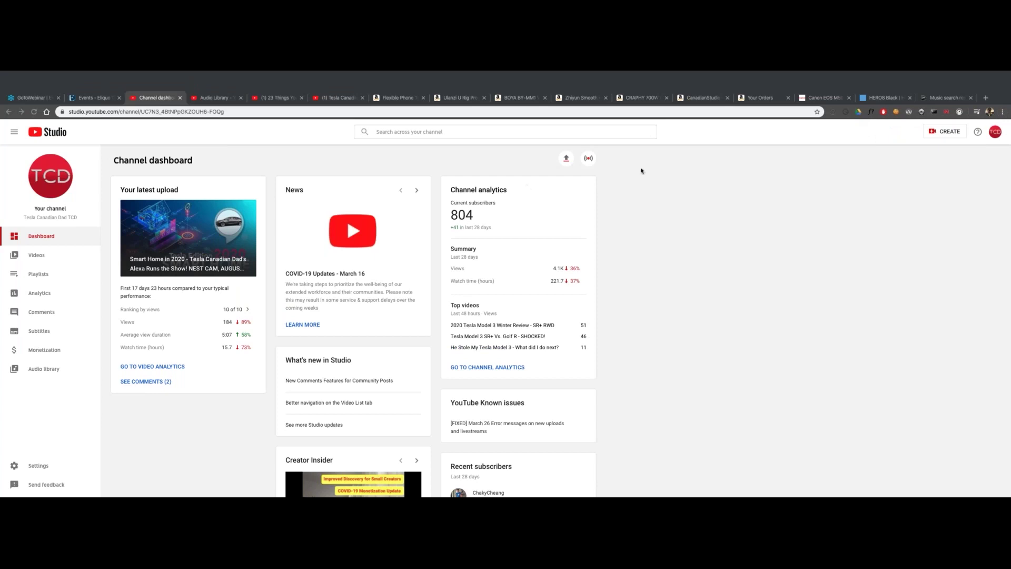
pyautogui.click(1001, 112)
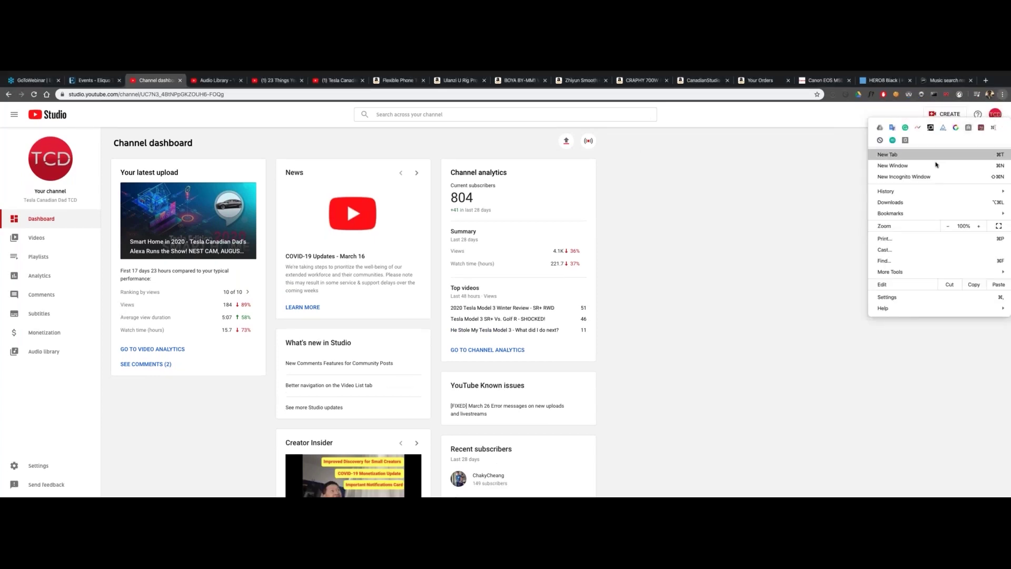
pyautogui.click(864, 196)
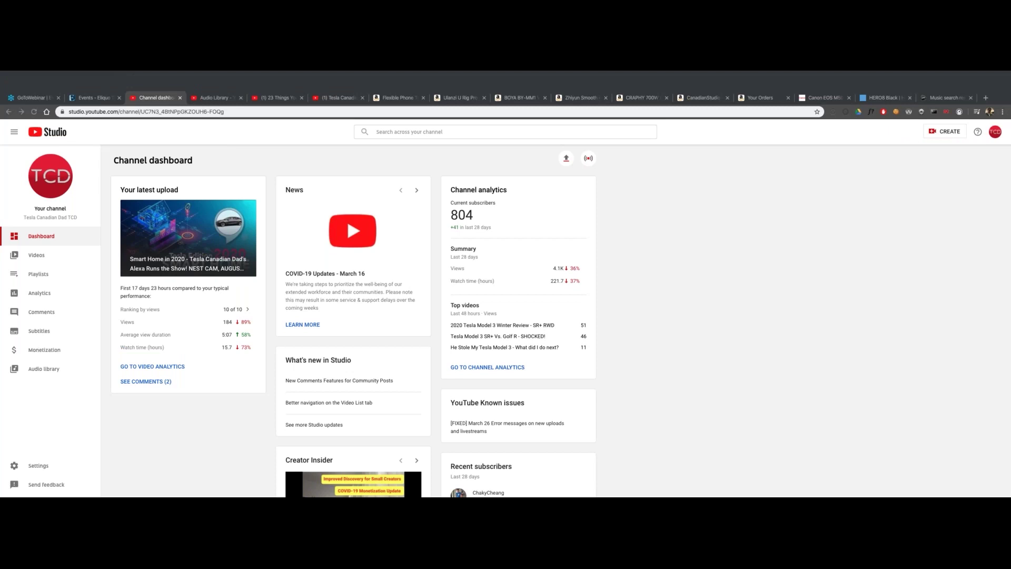
pyautogui.hotkey('ctrl', 'Left')
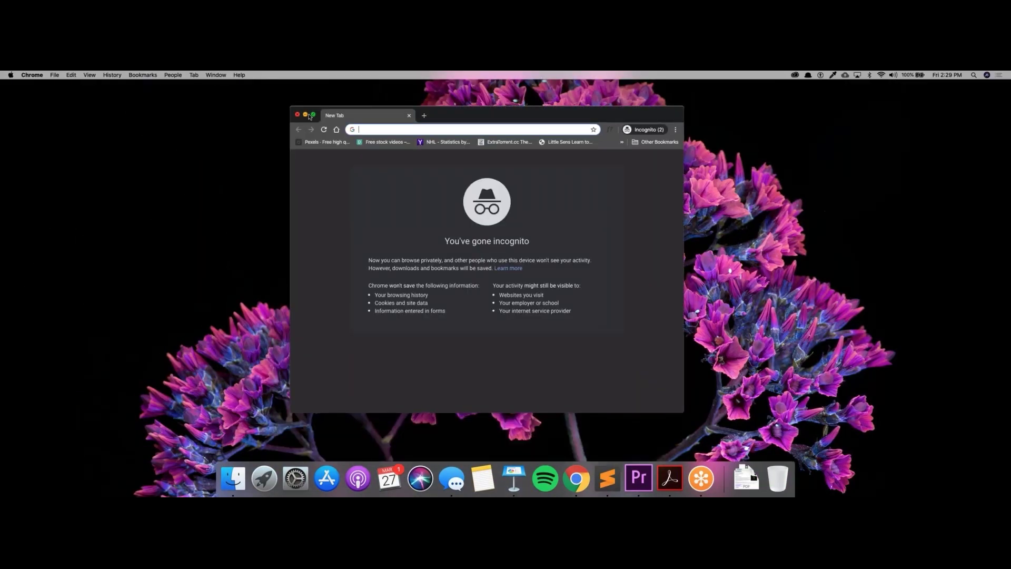
pyautogui.click(311, 114)
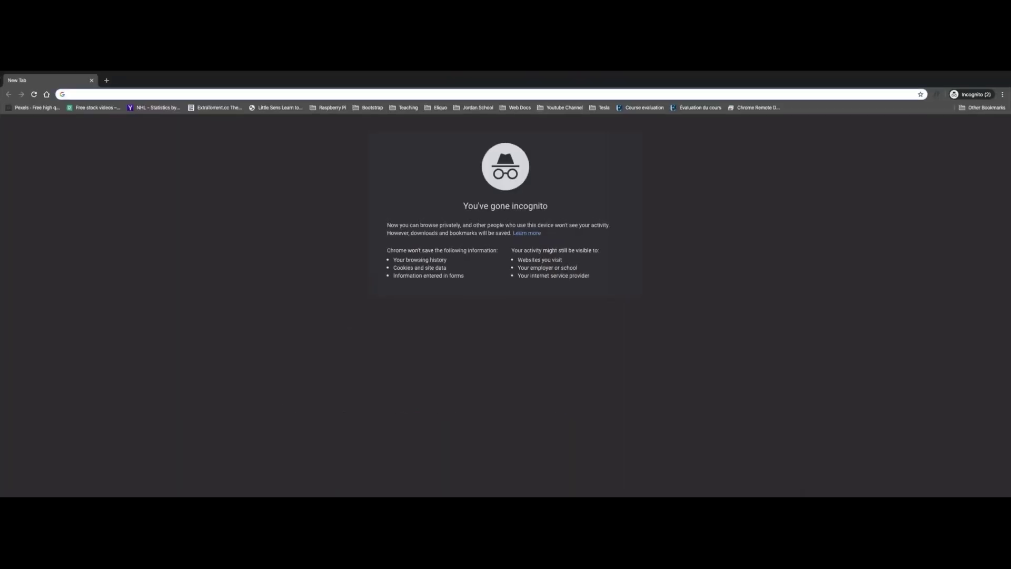
# Load youtube.com in the incognito window and go to its Google sign-in page
pyautogui.write('youtube.com')
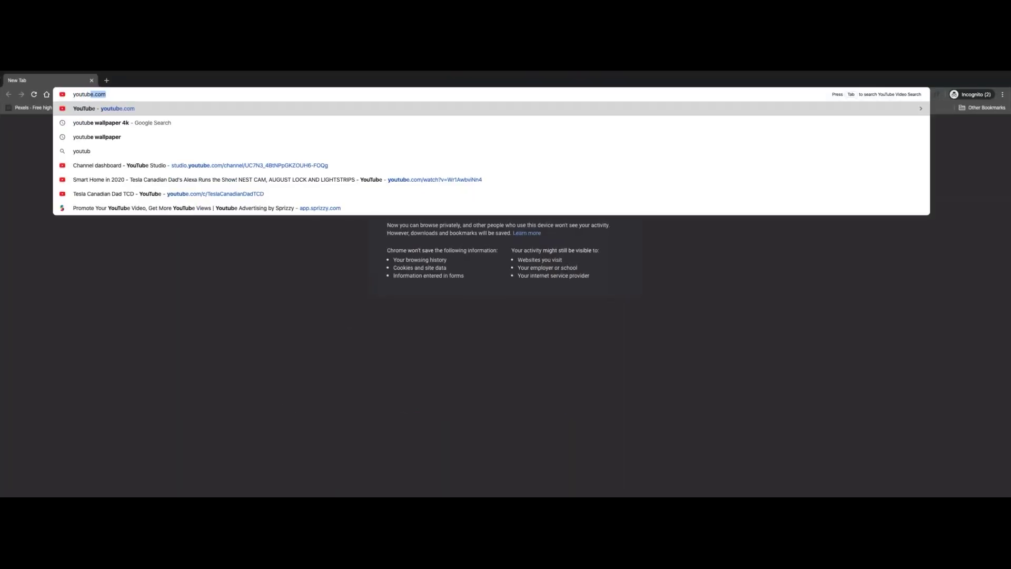
pyautogui.press('Return')
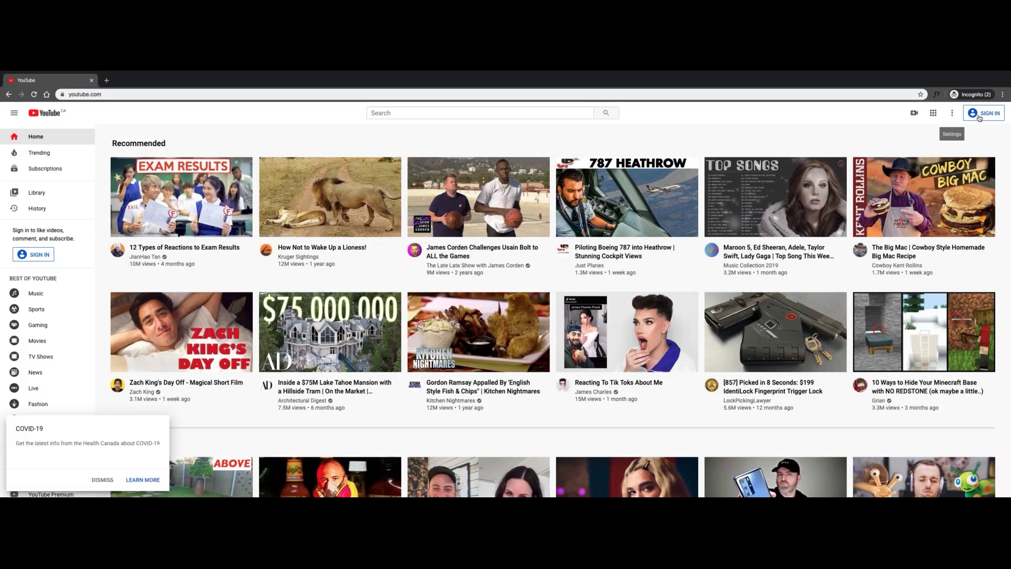
pyautogui.click(970, 115)
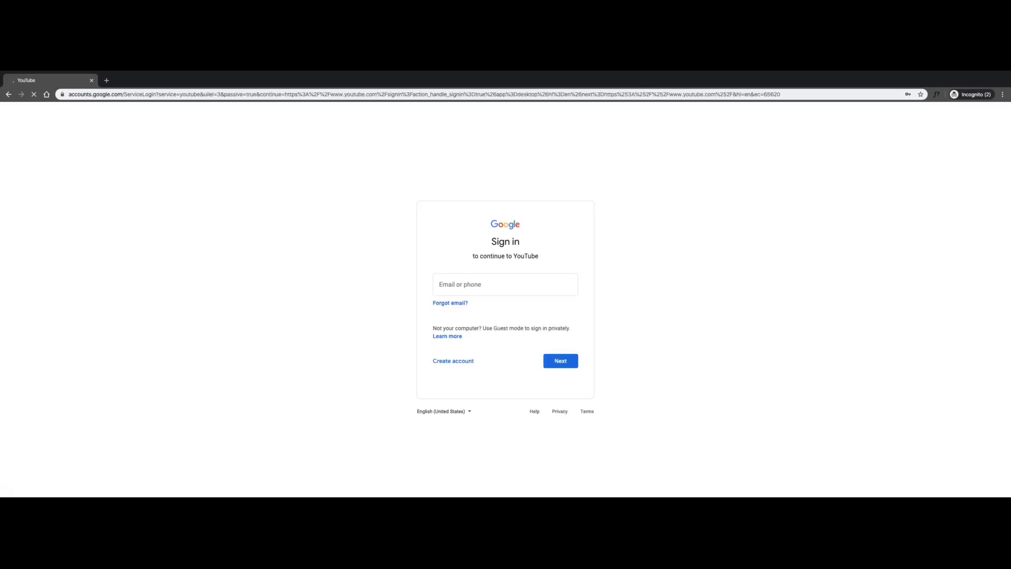
# Start creating a new Google account for myself to bring up the sign-up form
pyautogui.click(469, 361)
pyautogui.click(469, 362)
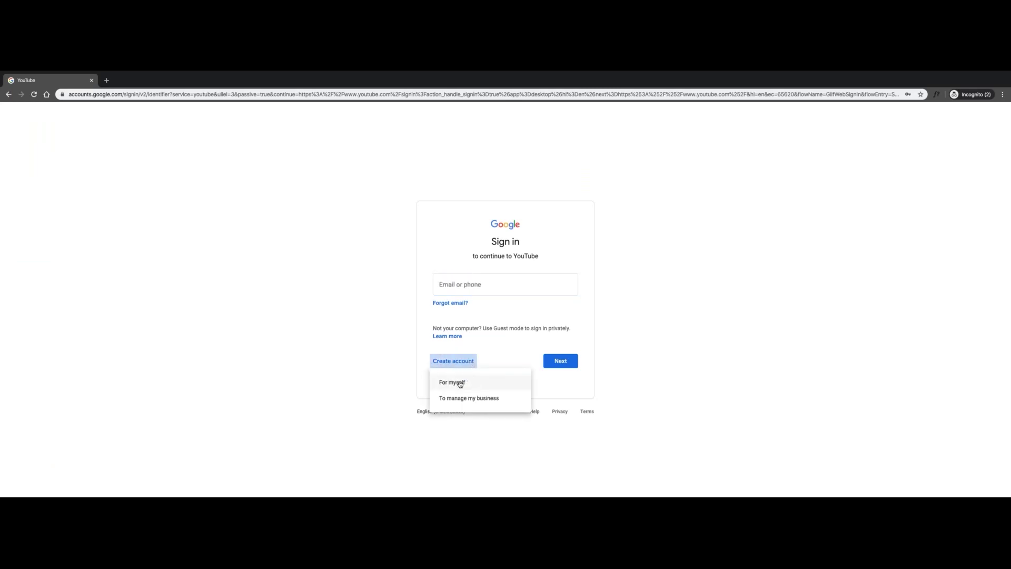
pyautogui.click(459, 382)
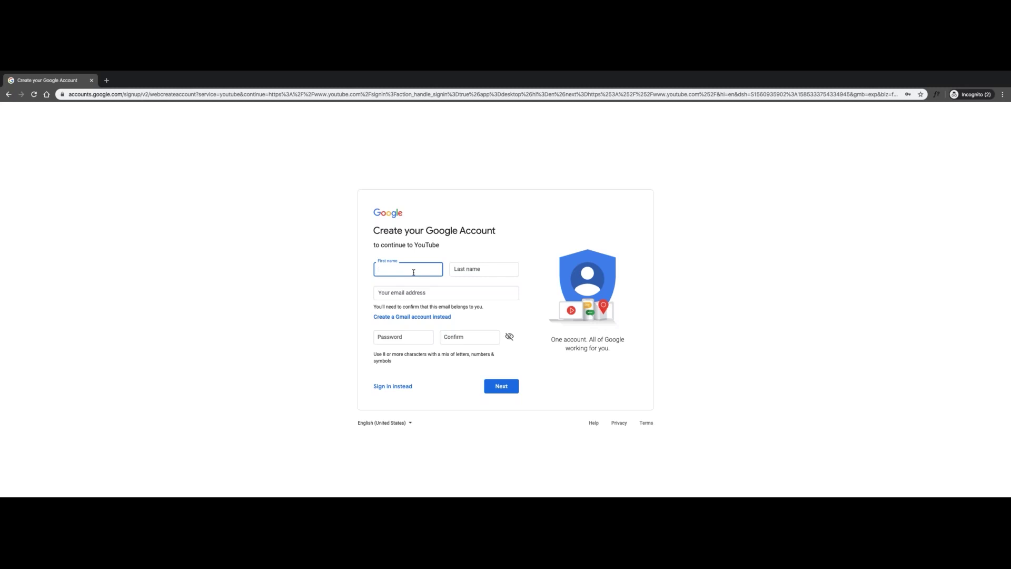
# Leave the incognito sign-up window and go from the channel's Studio dashboard to the YouTube home page
pyautogui.press('F11')
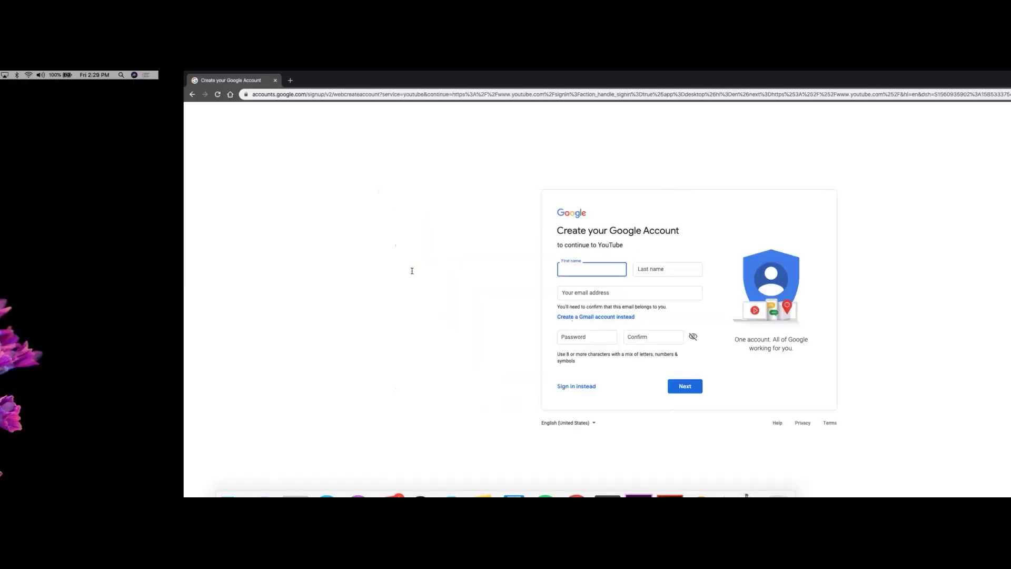
pyautogui.press('F11')
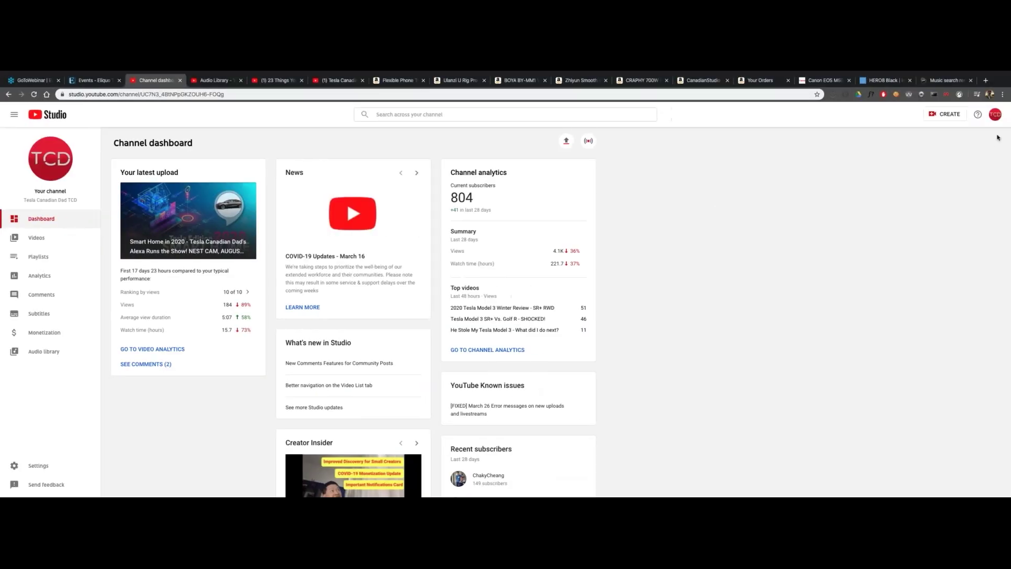
pyautogui.click(994, 114)
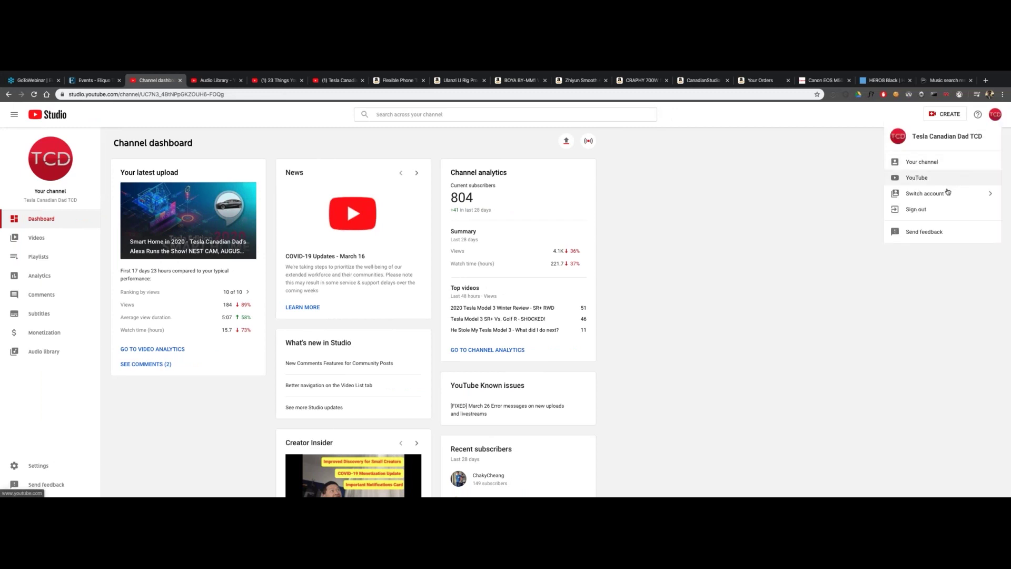
pyautogui.click(920, 180)
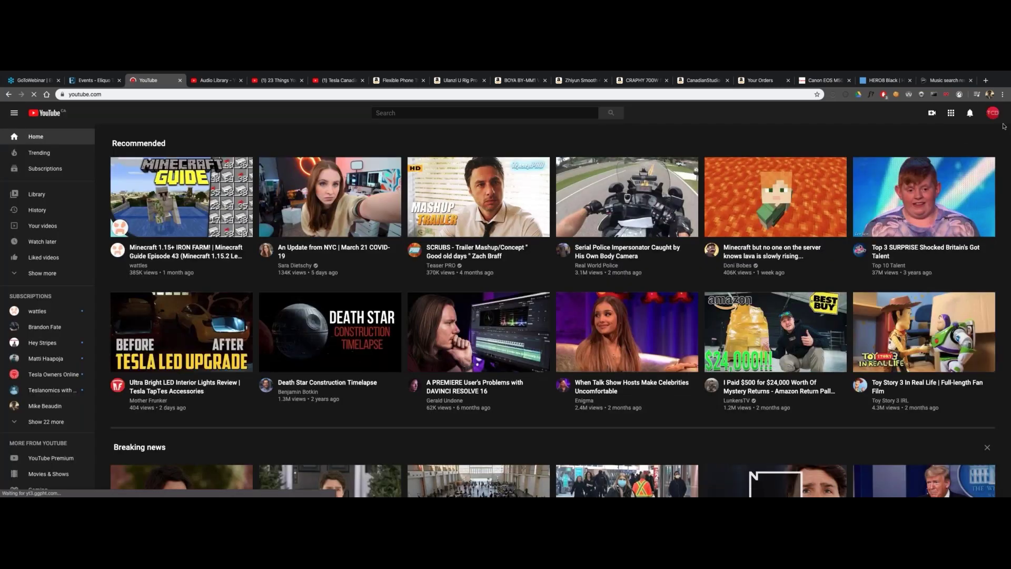
# Examine the channel's account options and the list of accounts available for switching, keeping the current account active
pyautogui.click(993, 114)
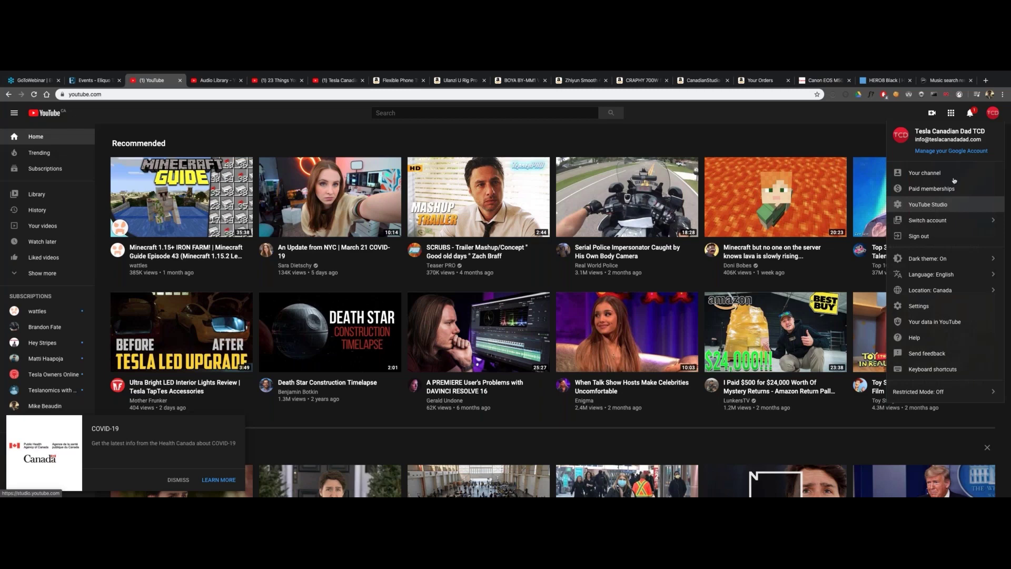
pyautogui.click(993, 113)
pyautogui.click(992, 113)
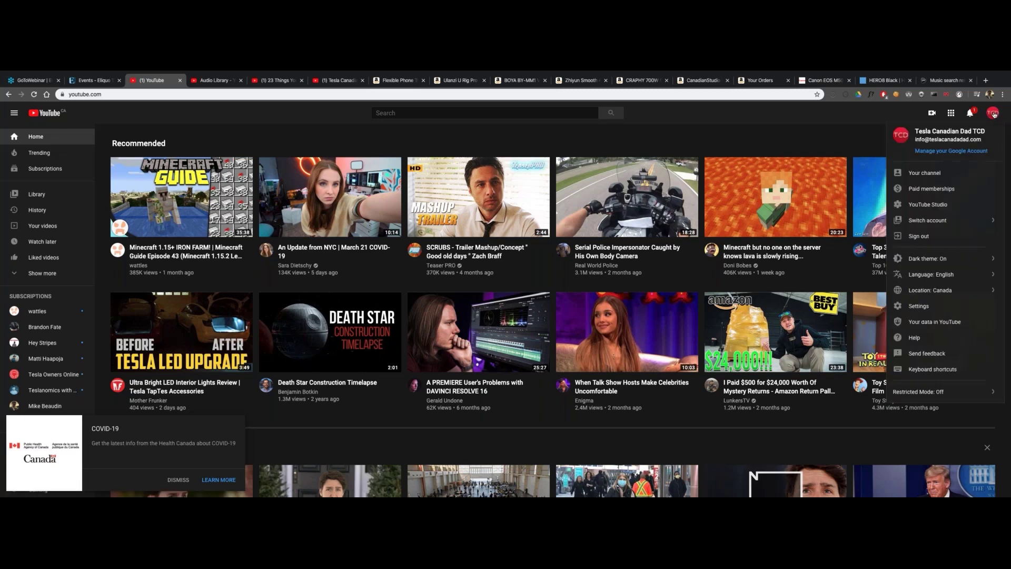
pyautogui.click(961, 223)
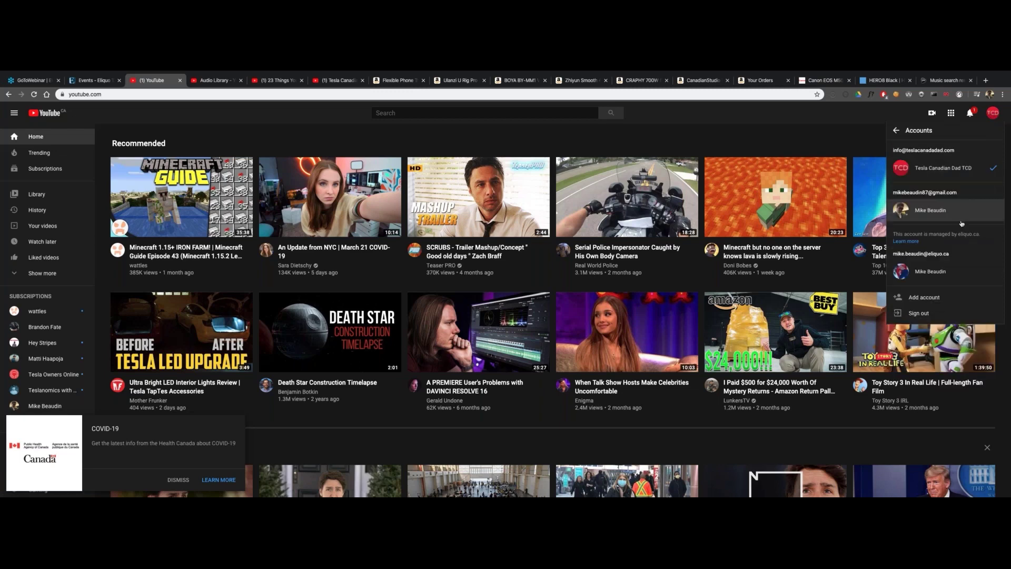
pyautogui.click(923, 272)
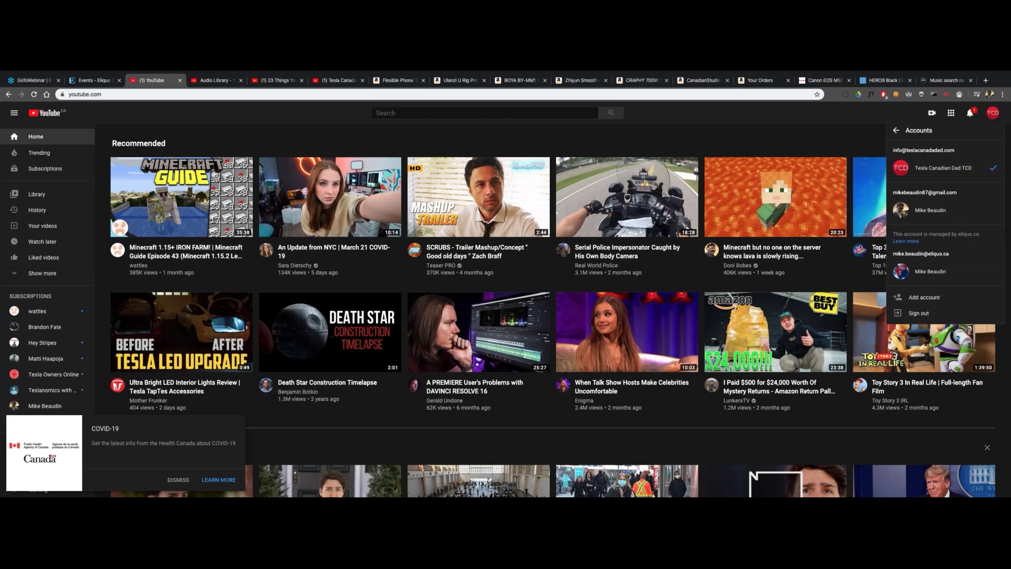
pyautogui.click(896, 131)
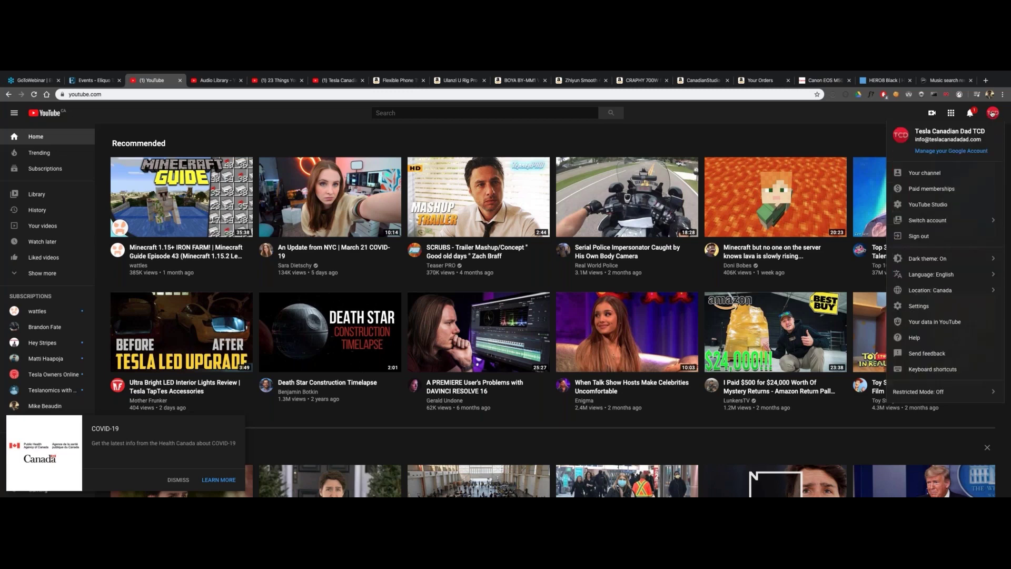
pyautogui.click(935, 221)
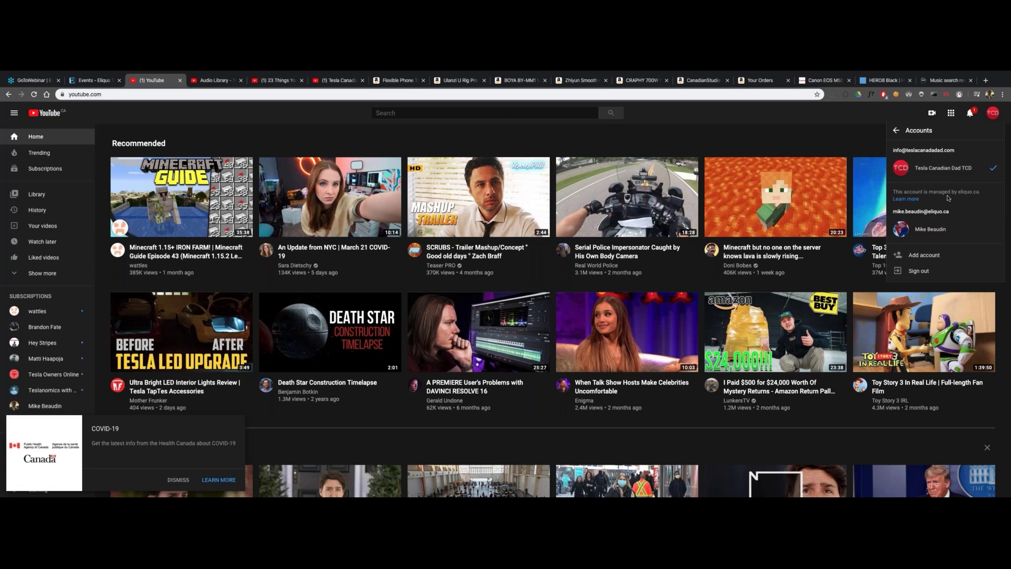
pyautogui.click(993, 113)
pyautogui.click(992, 114)
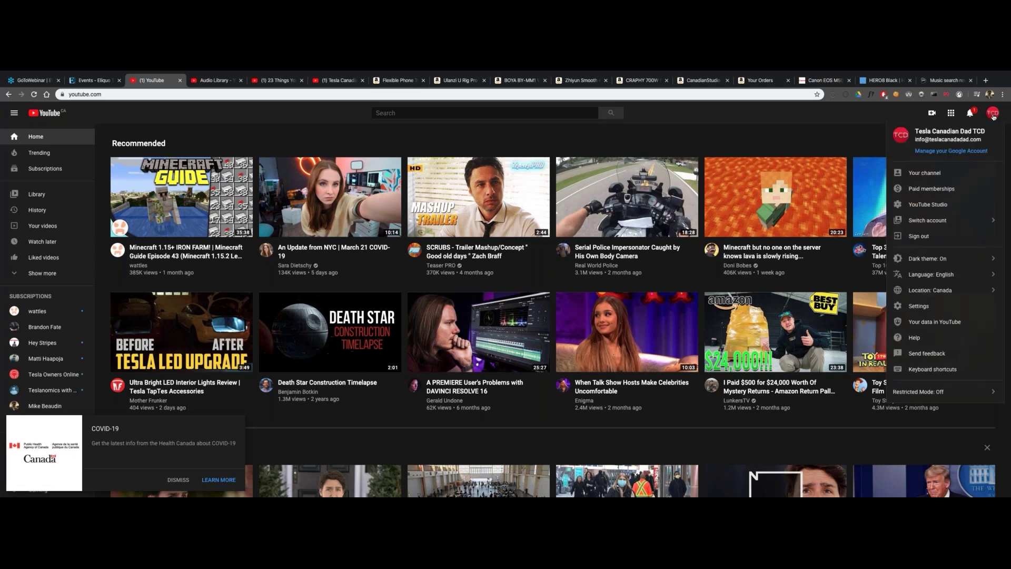
pyautogui.click(948, 220)
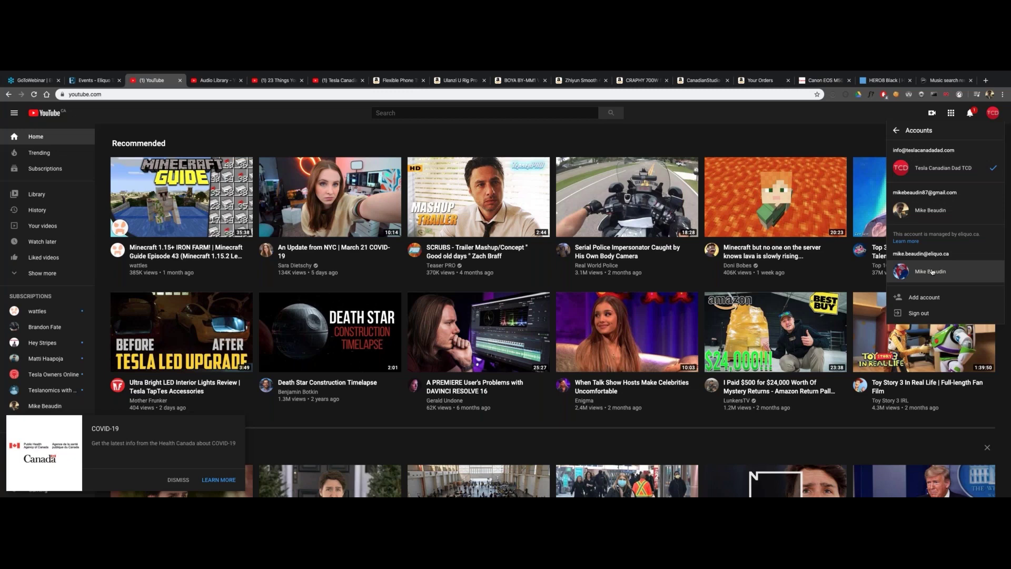
pyautogui.click(992, 113)
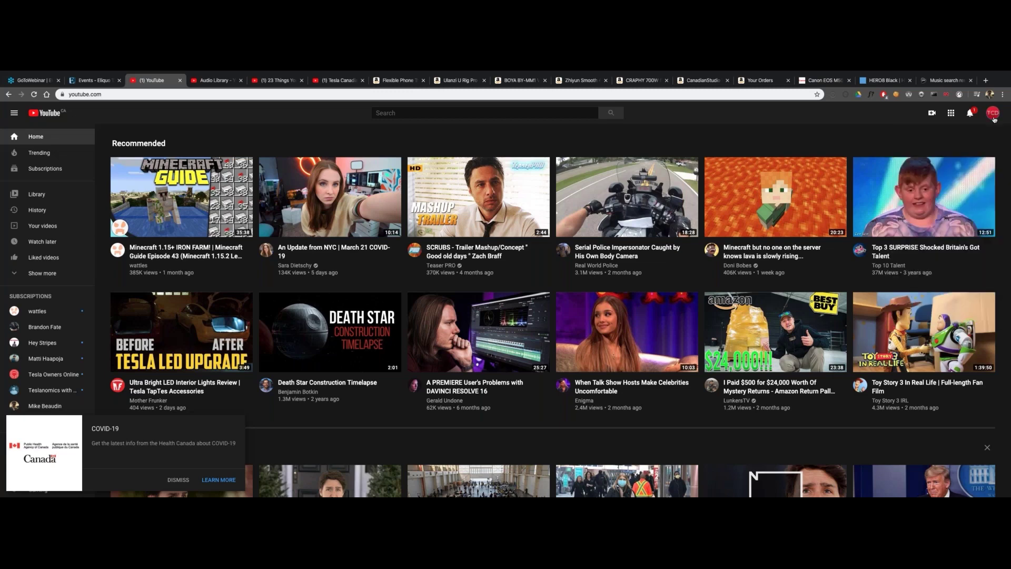
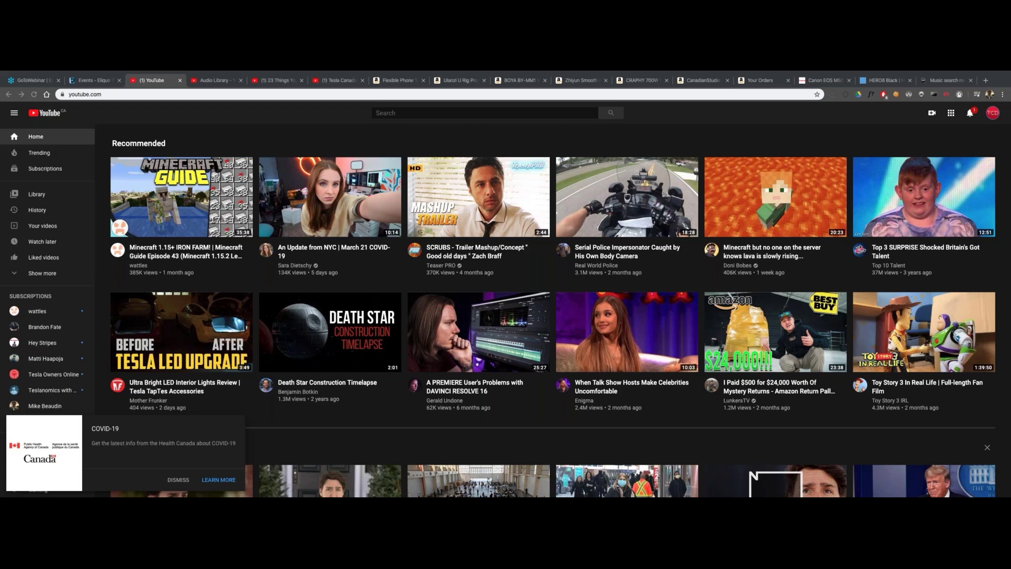
# Switch from the browser to Premiere Pro with the driving video's sequence open
pyautogui.hotkey('ctrl', 'Left')
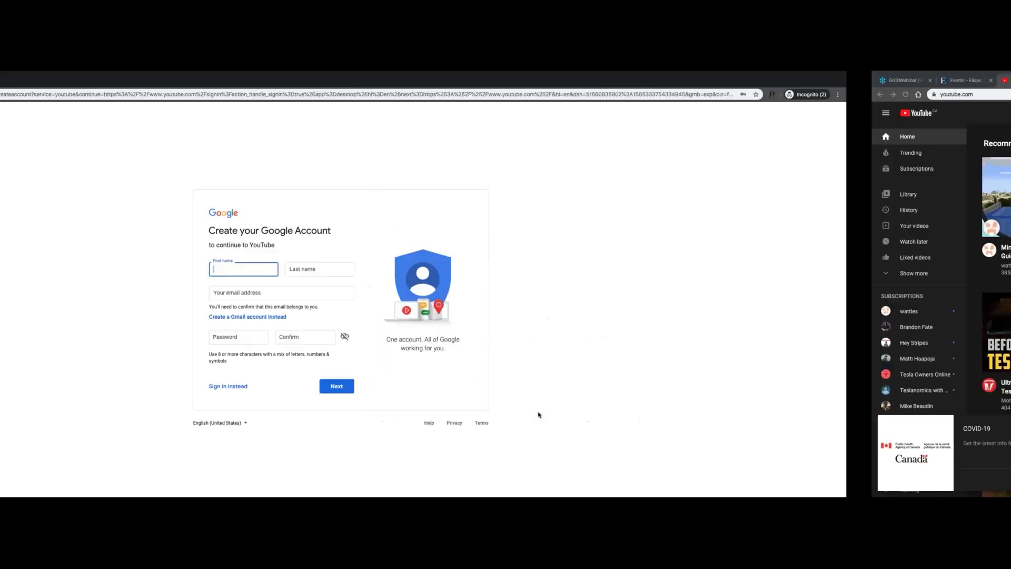
pyautogui.hotkey('ctrl', 'Right')
pyautogui.hotkey('ctrl', 'Left')
pyautogui.hotkey('ctrl', 'Left')
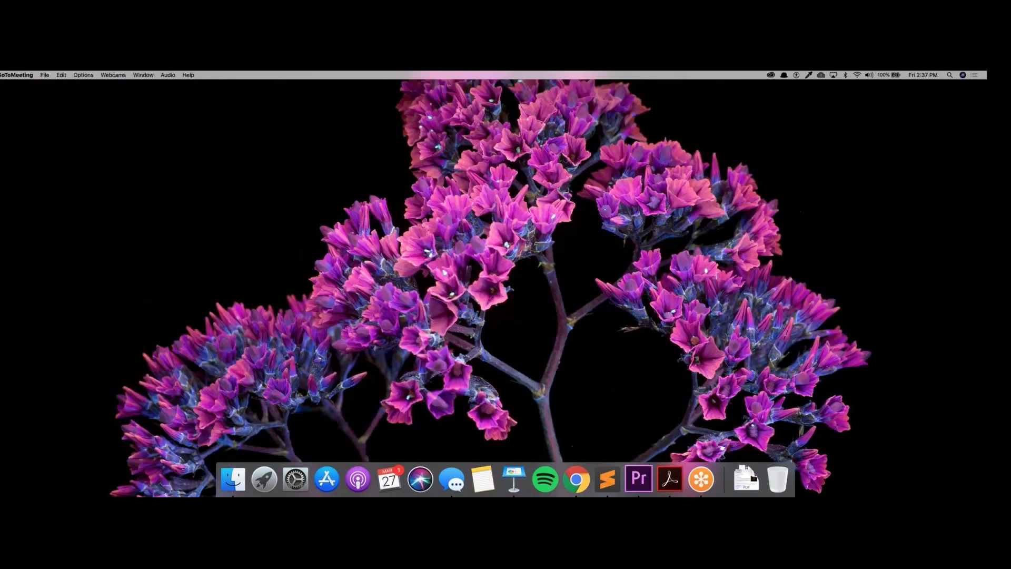
pyautogui.hotkey('ctrl', 'Left')
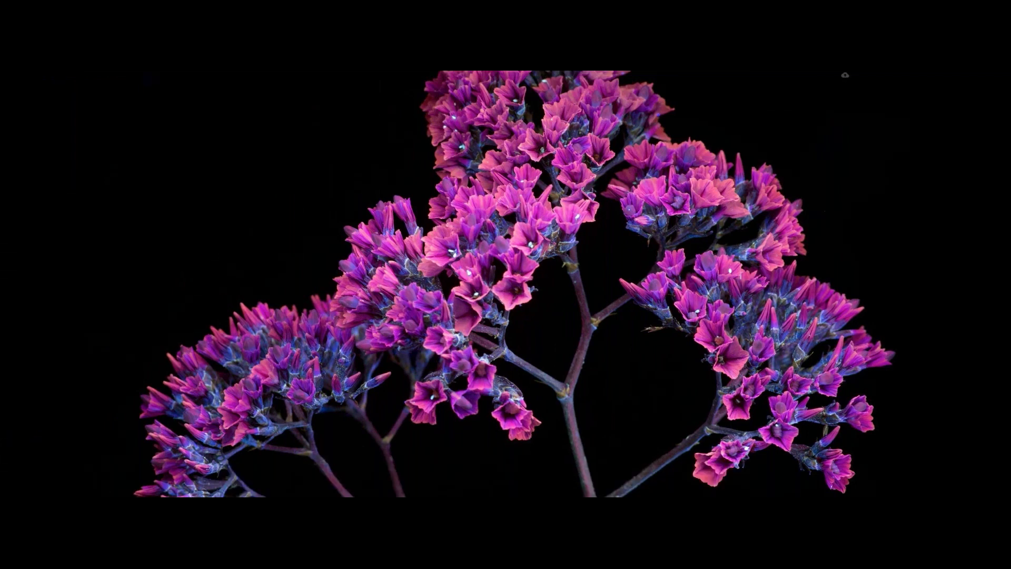
pyautogui.press('super+Tab')
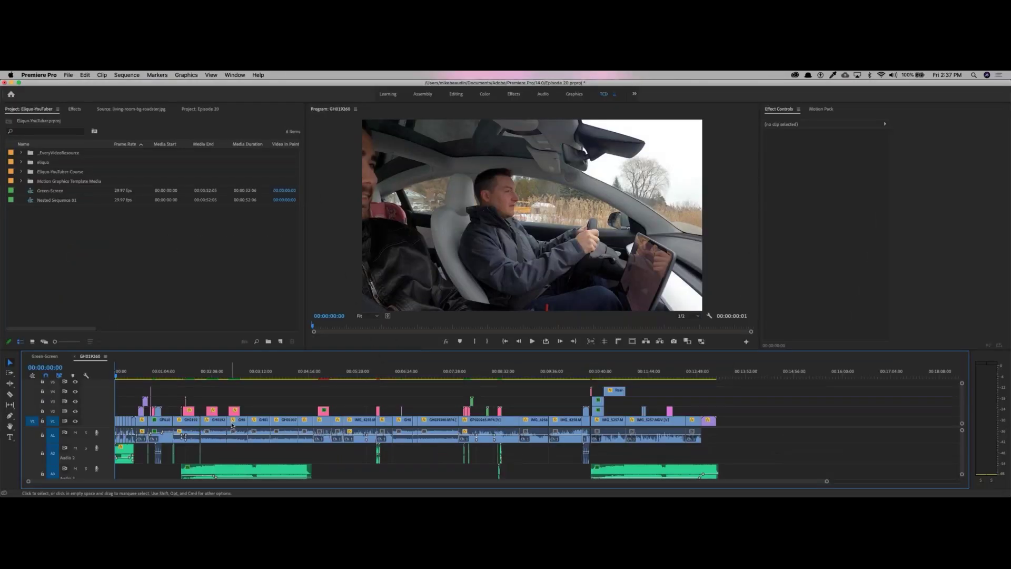
# Add a marker to the driver clip on track V1 at 00:03:07:25, dismissing the marker settings without changes
pyautogui.scroll(5, 231, 424)
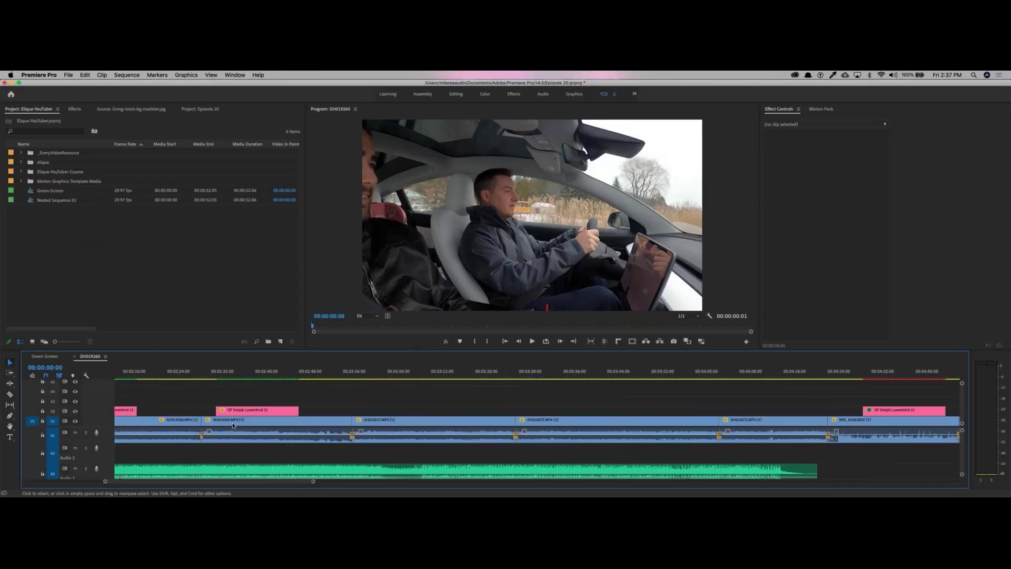
pyautogui.click(419, 377)
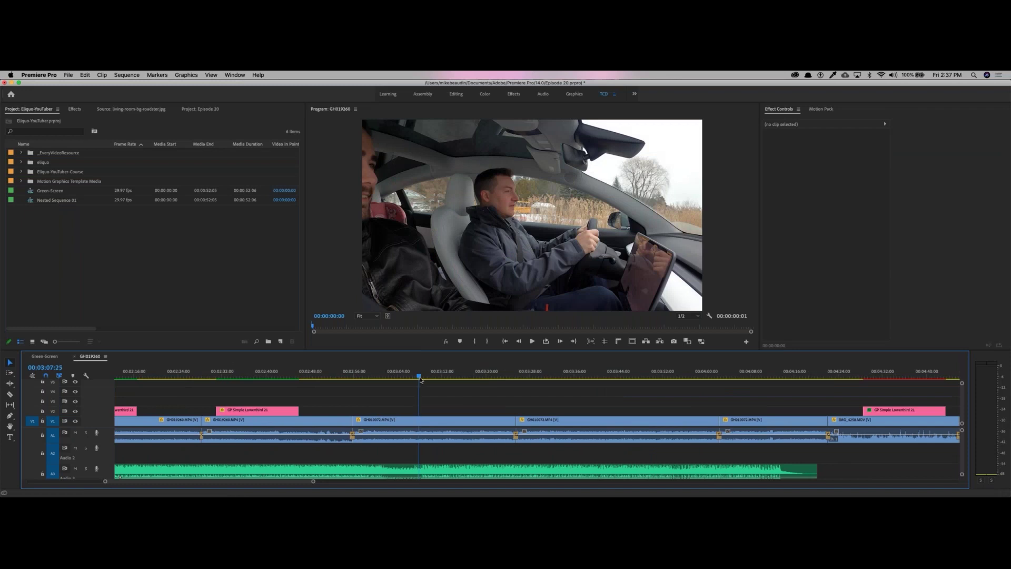
pyautogui.click(419, 422)
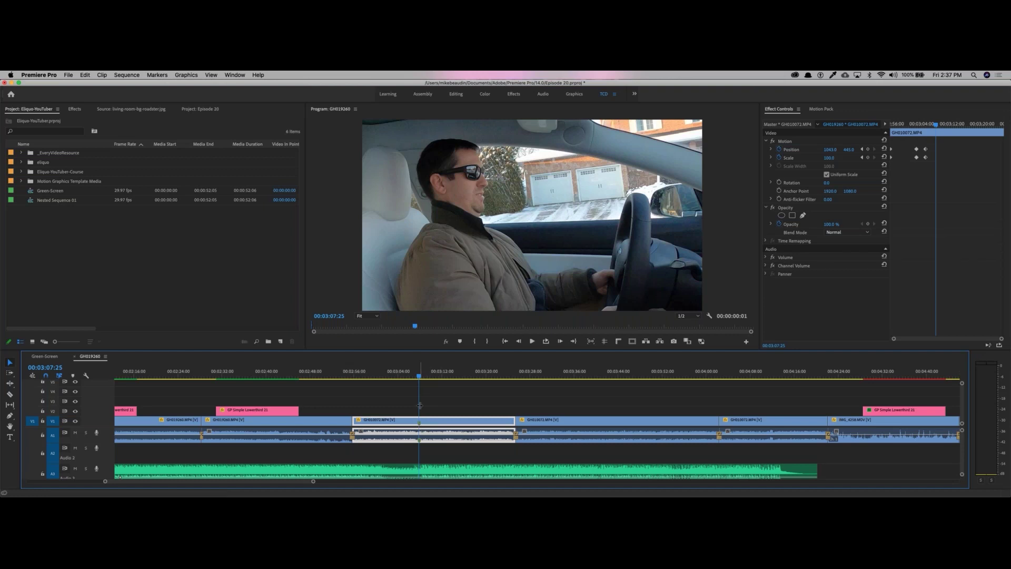
pyautogui.press('m')
pyautogui.press('m')
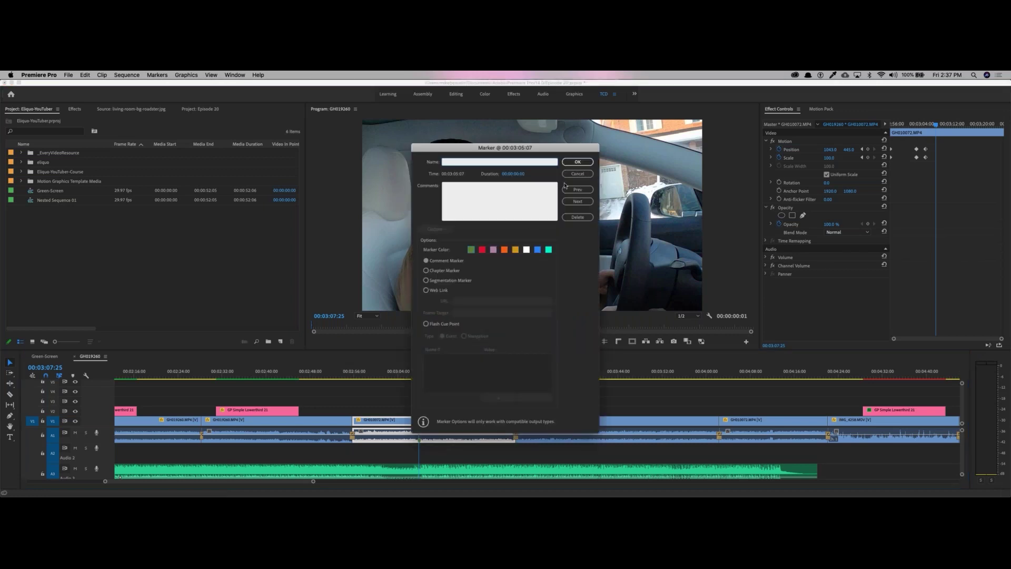
pyautogui.click(578, 174)
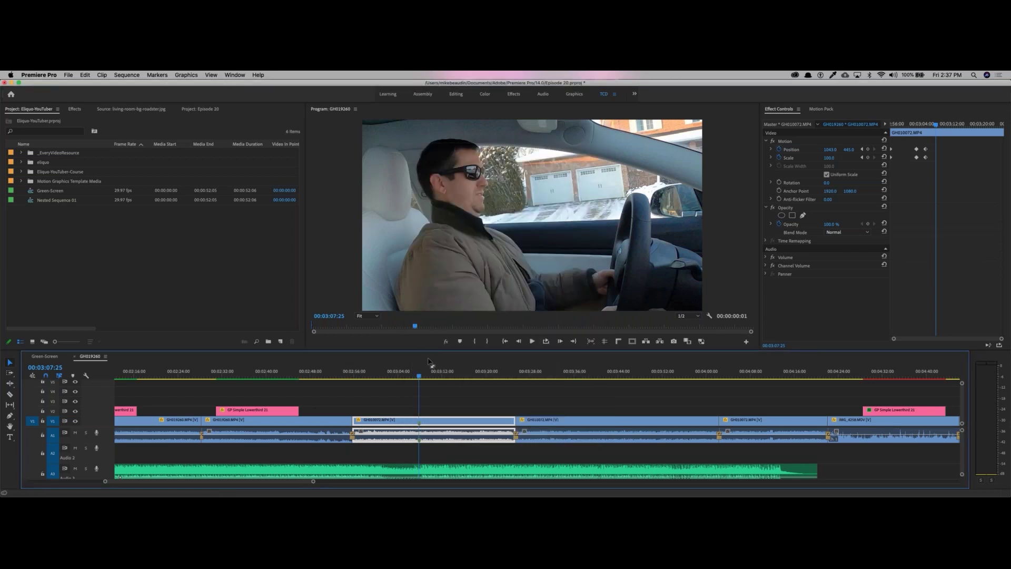
# Examine the available effects, including the Presets, Video Transitions and Video Effects categories
pyautogui.click(432, 427)
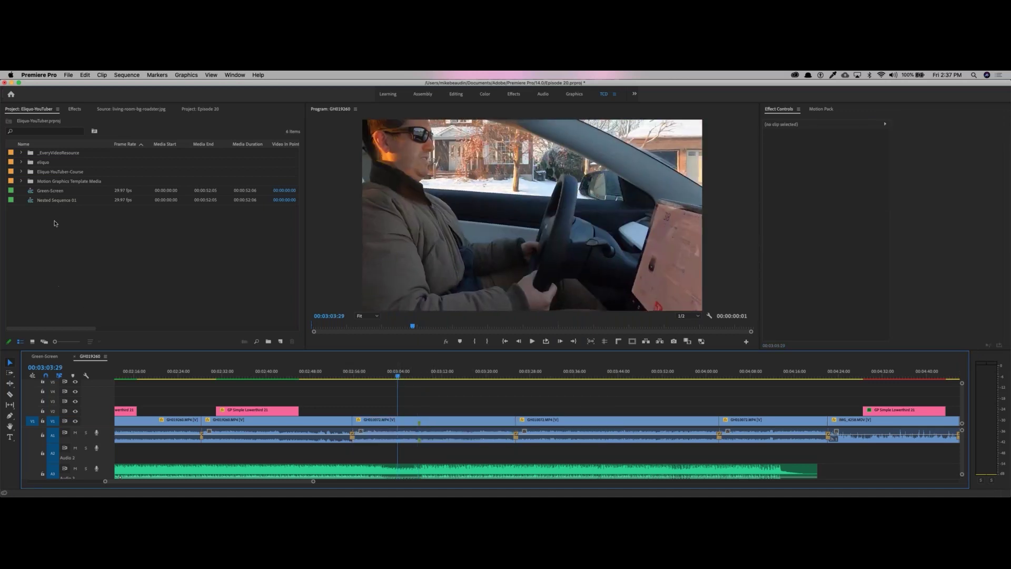
pyautogui.click(79, 109)
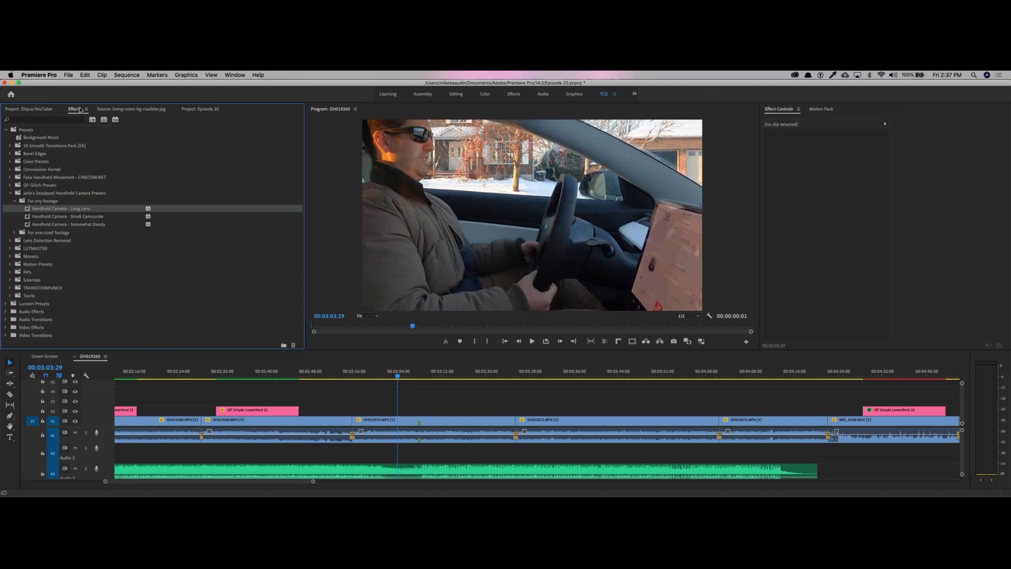
pyautogui.click(11, 193)
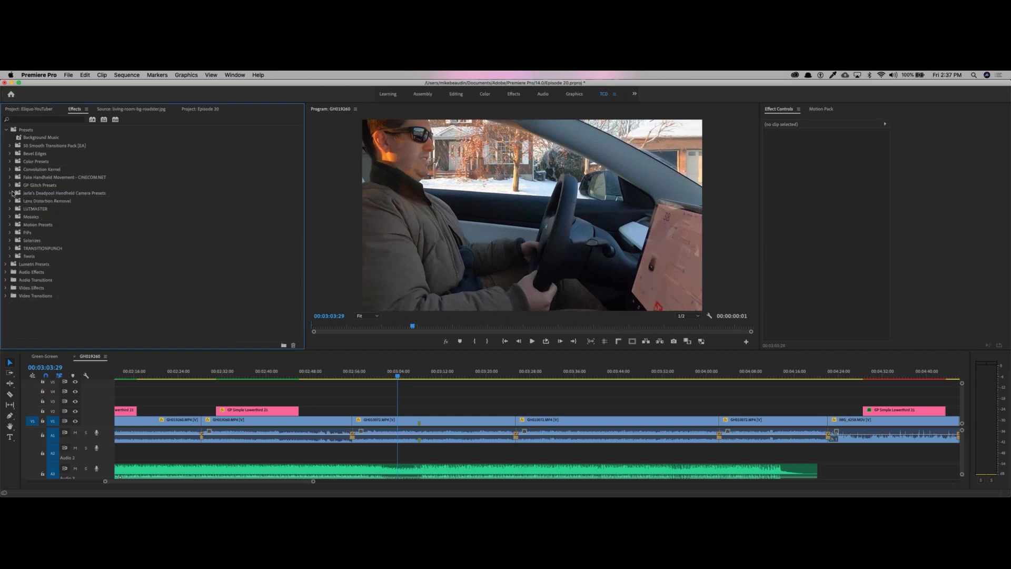
pyautogui.click(7, 129)
pyautogui.click(6, 169)
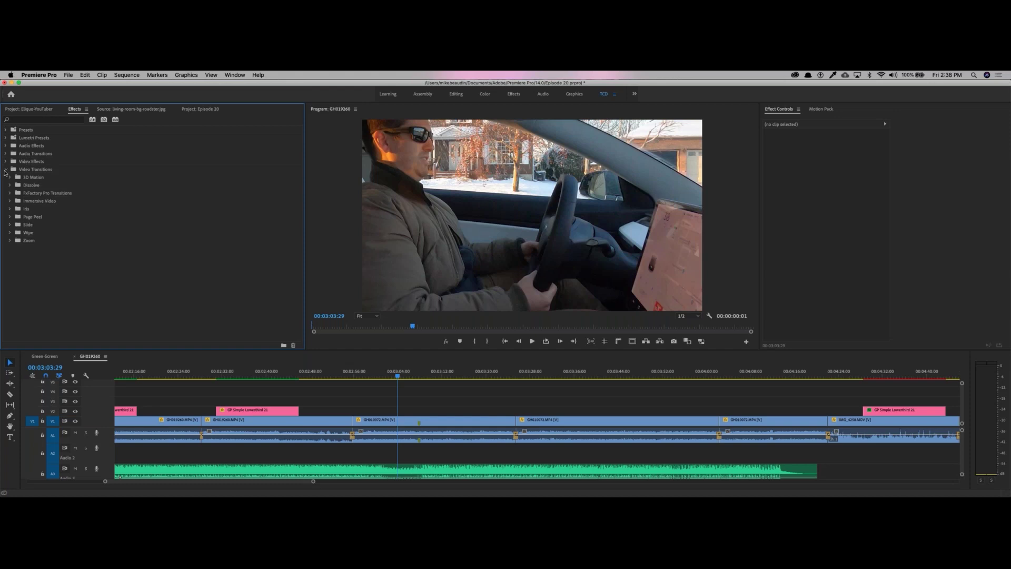
pyautogui.click(6, 169)
pyautogui.click(5, 161)
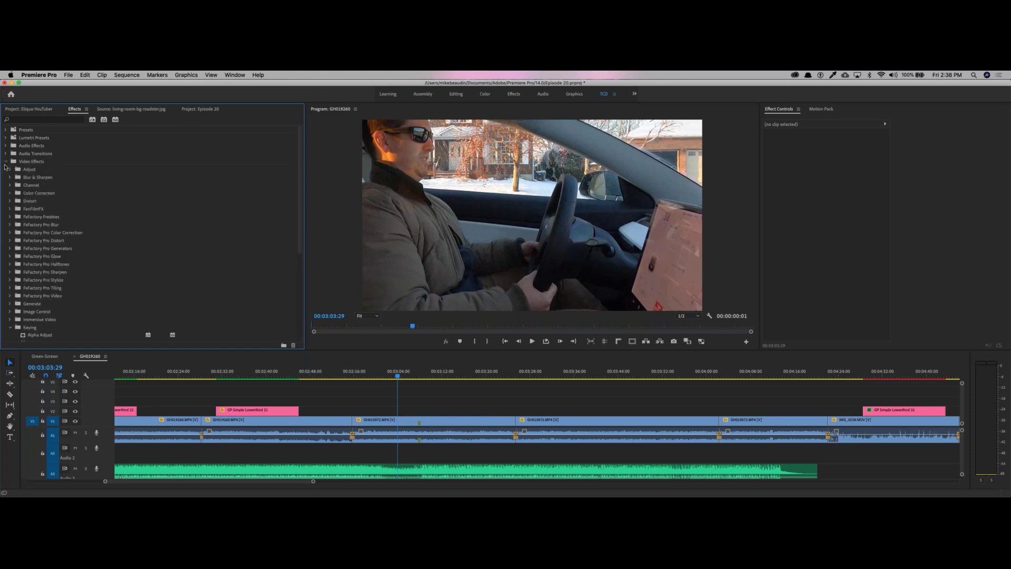
pyautogui.click(10, 327)
pyautogui.scroll(-3, 14, 316)
# Search the effects for "stab" and apply Warp Stabilizer to the marked driver clip on track V1
pyautogui.click(41, 122)
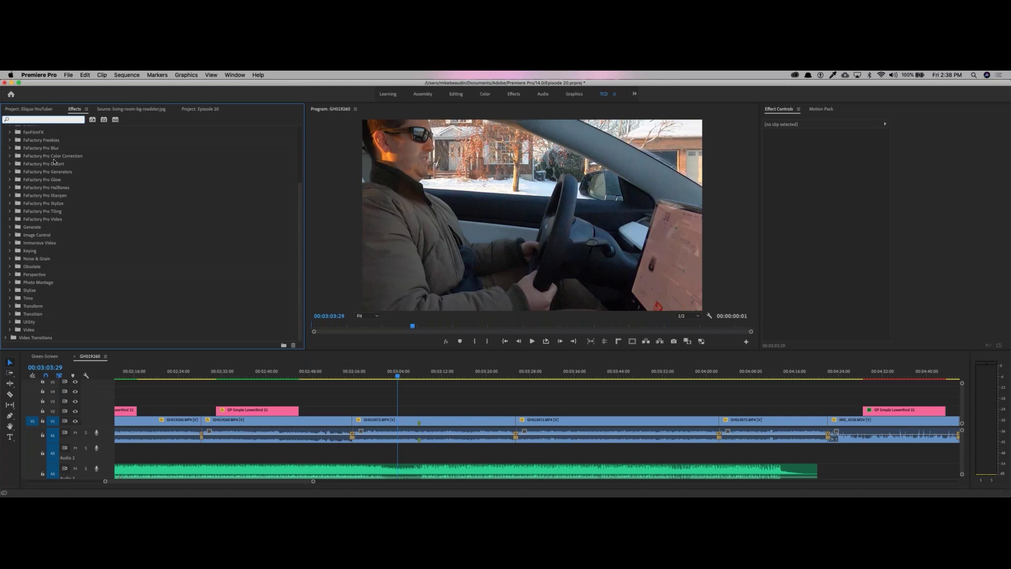
pyautogui.write('stab')
pyautogui.moveTo(37, 179); pyautogui.dragTo(437, 420)
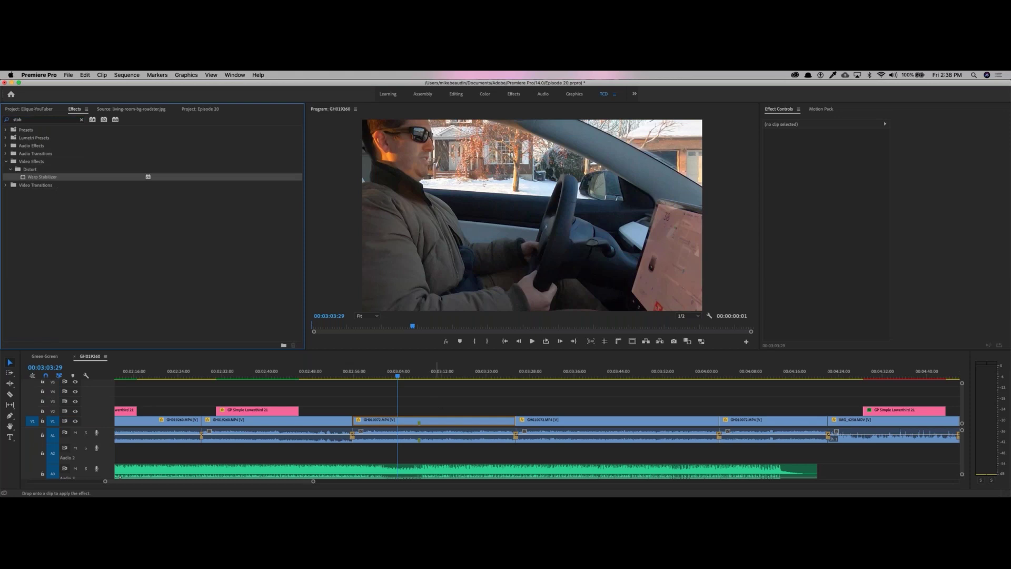
pyautogui.moveTo(432, 422); pyautogui.dragTo(431, 421)
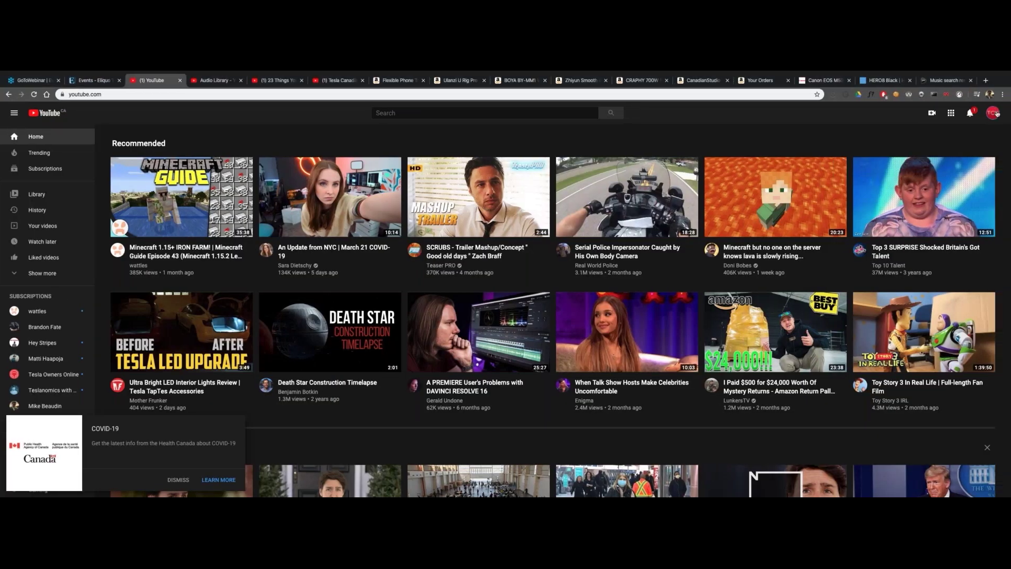
# Switch back to Chrome and look through the channel's uploaded videos in YouTube Studio
pyautogui.click(994, 113)
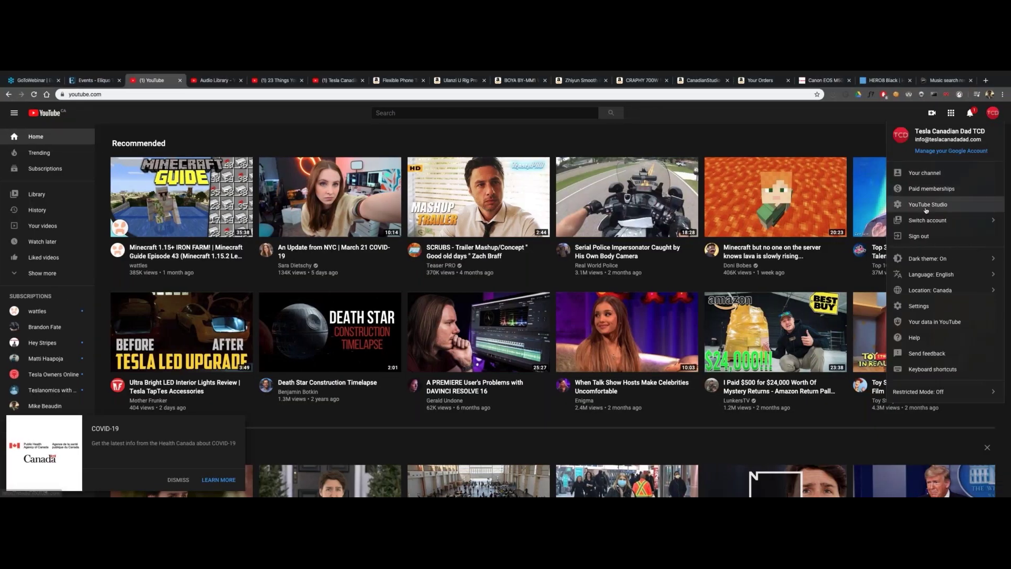
pyautogui.click(926, 205)
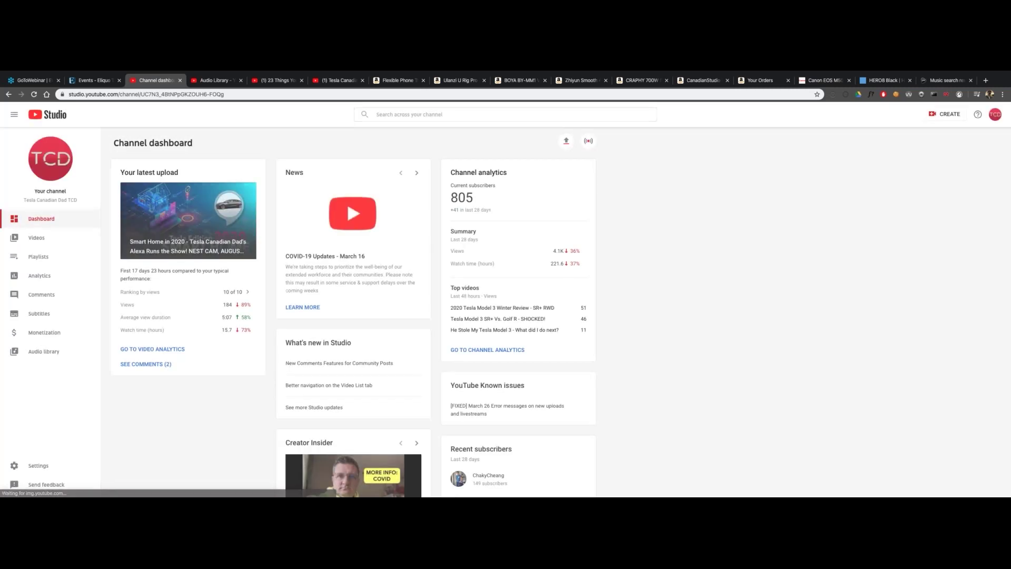
pyautogui.click(40, 240)
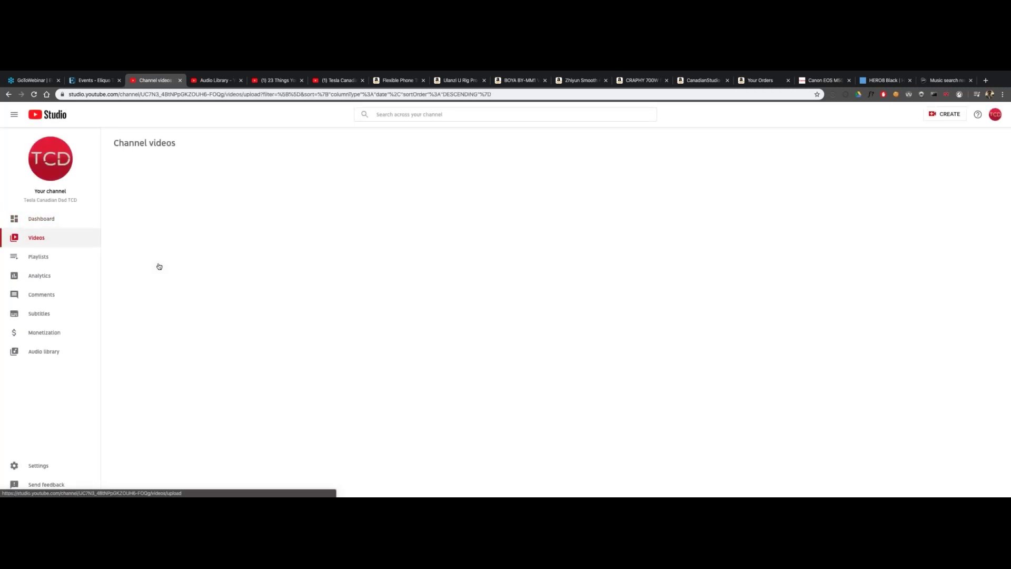
pyautogui.scroll(-2, 238, 190)
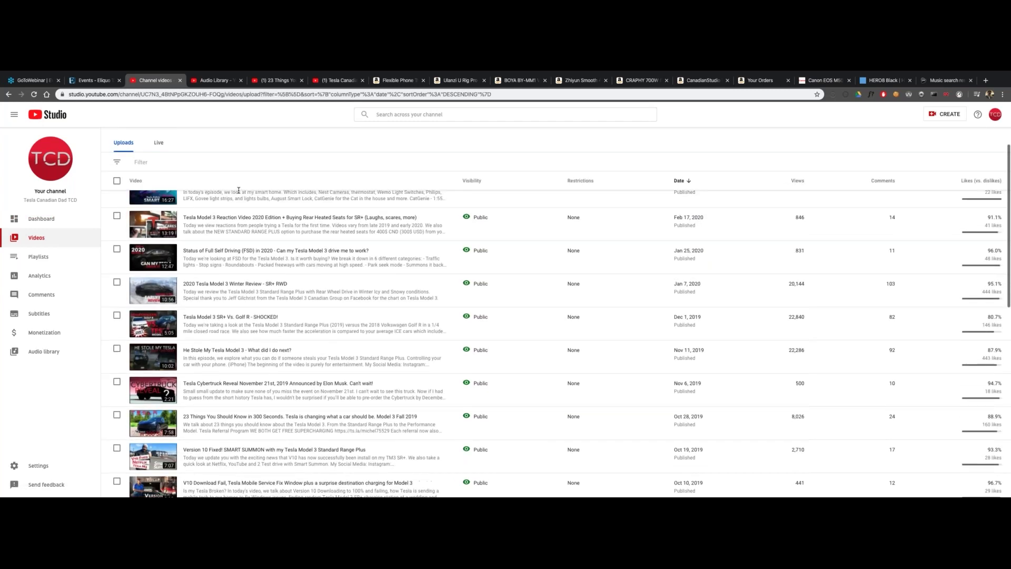
pyautogui.scroll(2, 239, 190)
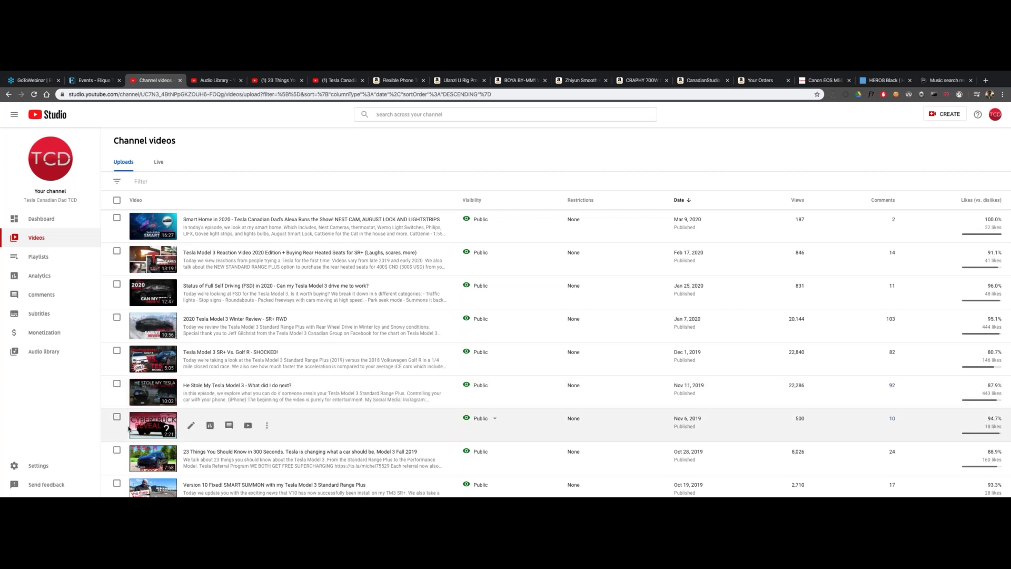
pyautogui.scroll(-2, 129, 428)
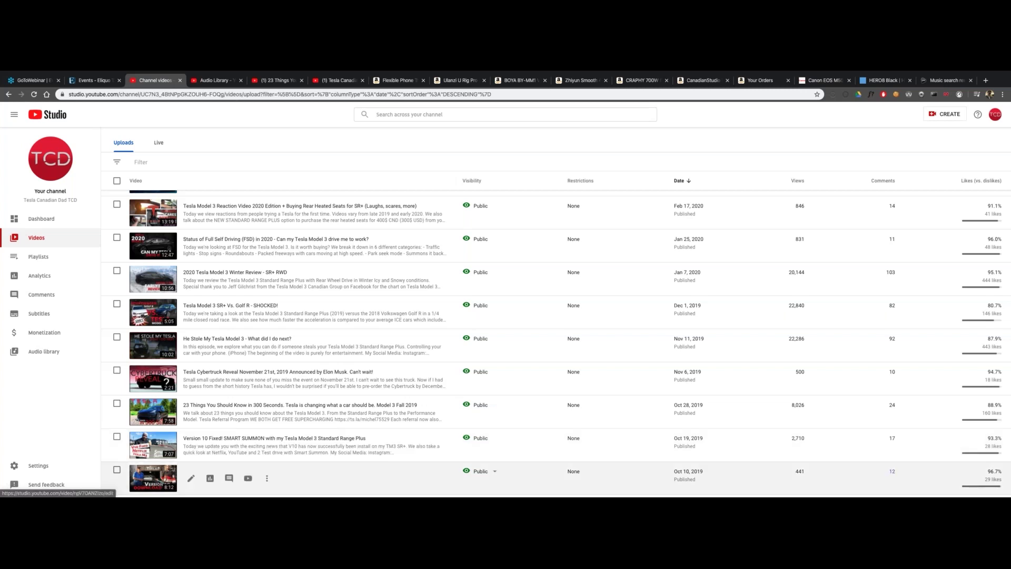
pyautogui.scroll(-2, 157, 421)
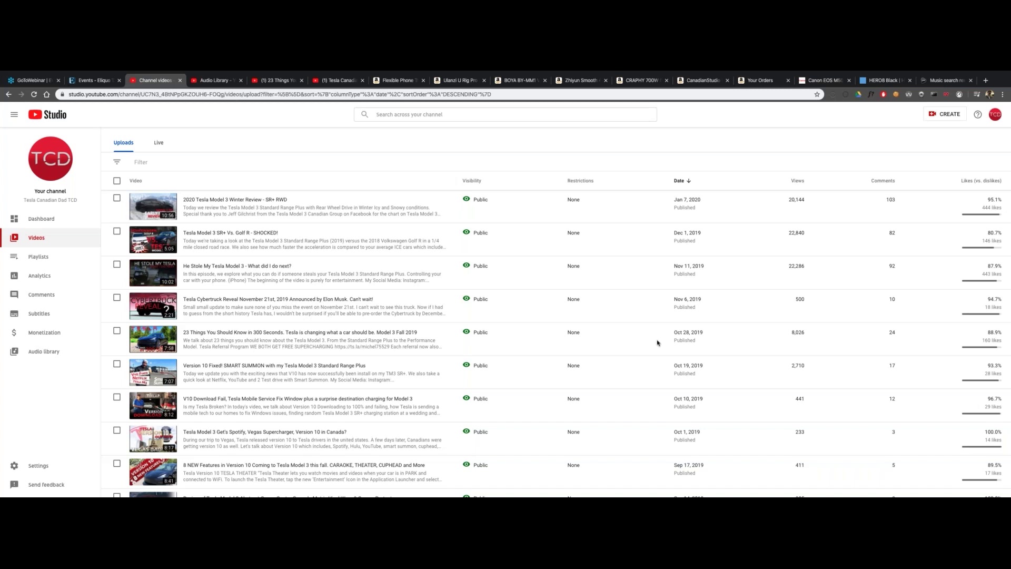
# Look over the camera-related Amazon orders and the product pages of the CanadianStudio and CRAPHY lighting kits
pyautogui.click(758, 81)
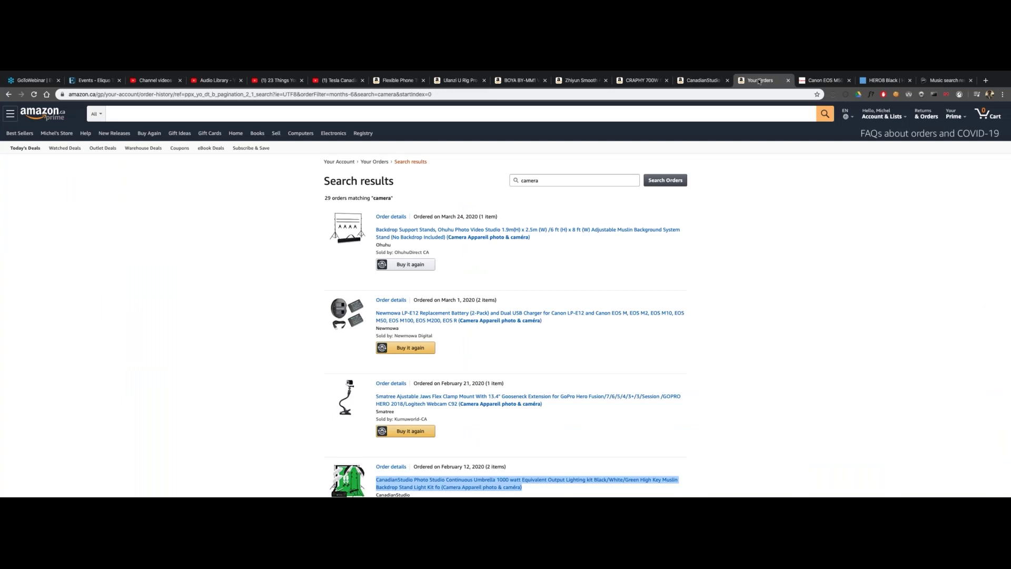
pyautogui.click(703, 80)
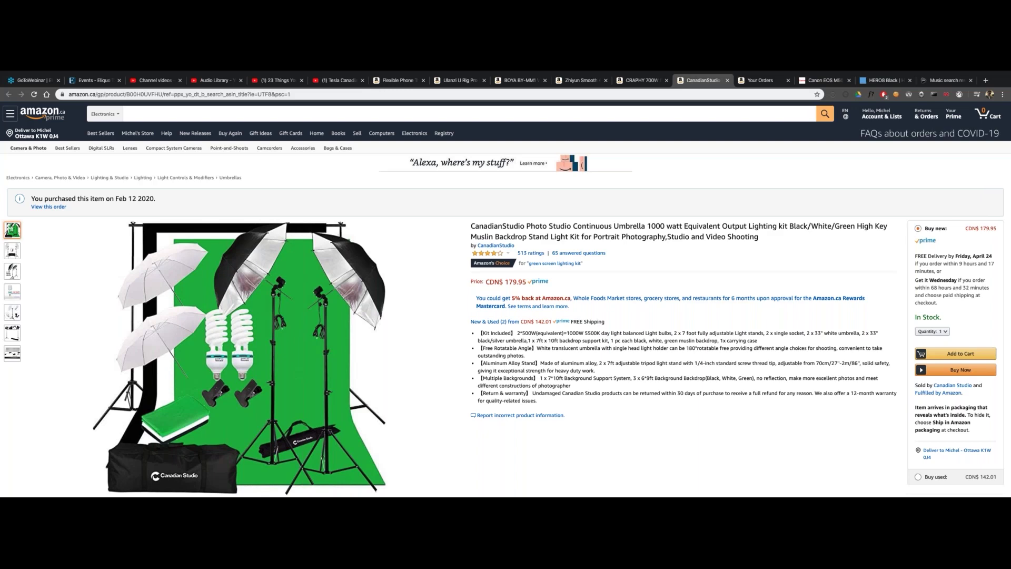
pyautogui.click(638, 83)
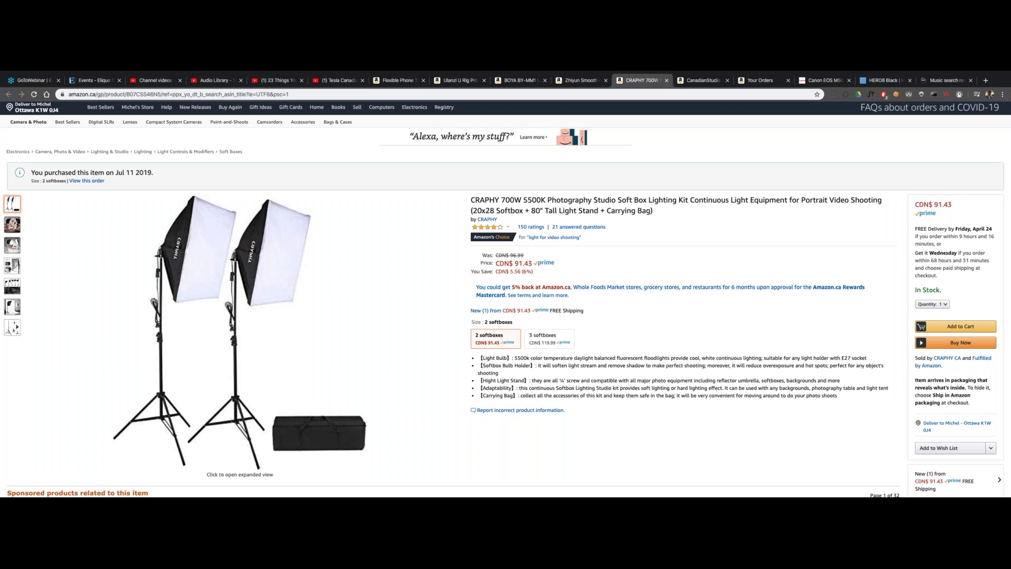
# Review the Amazon pages for the Zhiyun Smooth 4 gimbal, BOYA BY-MM1 microphone, Ulanzi U Rig Pro and PEYOU flexible phone tripod
pyautogui.click(579, 80)
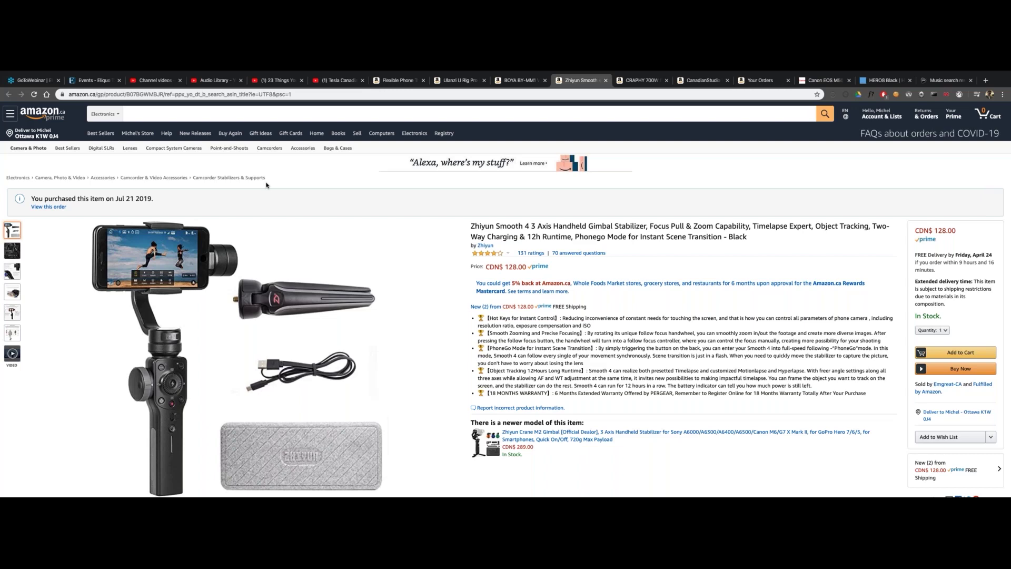
pyautogui.moveTo(240, 389)
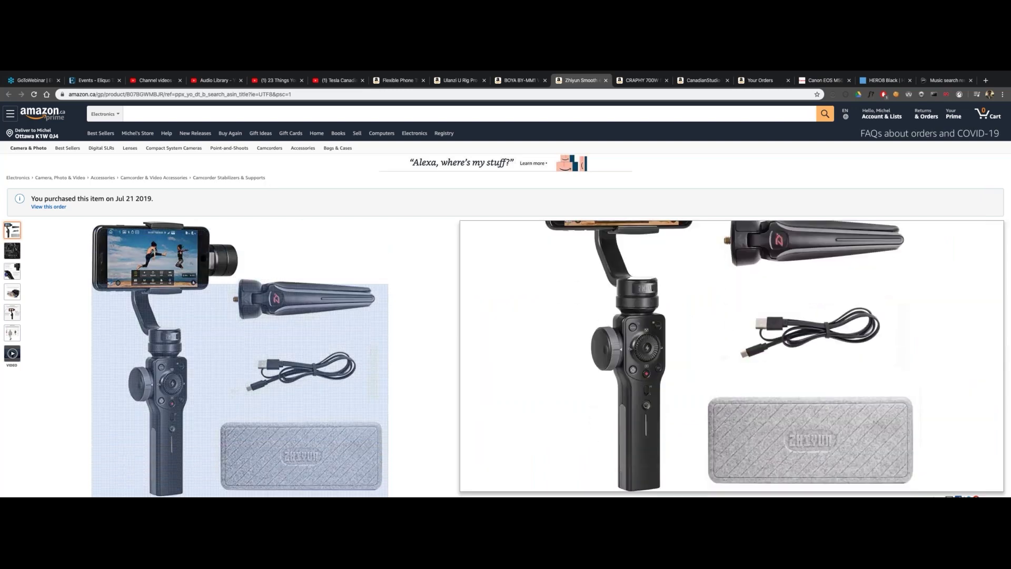
pyautogui.click(519, 80)
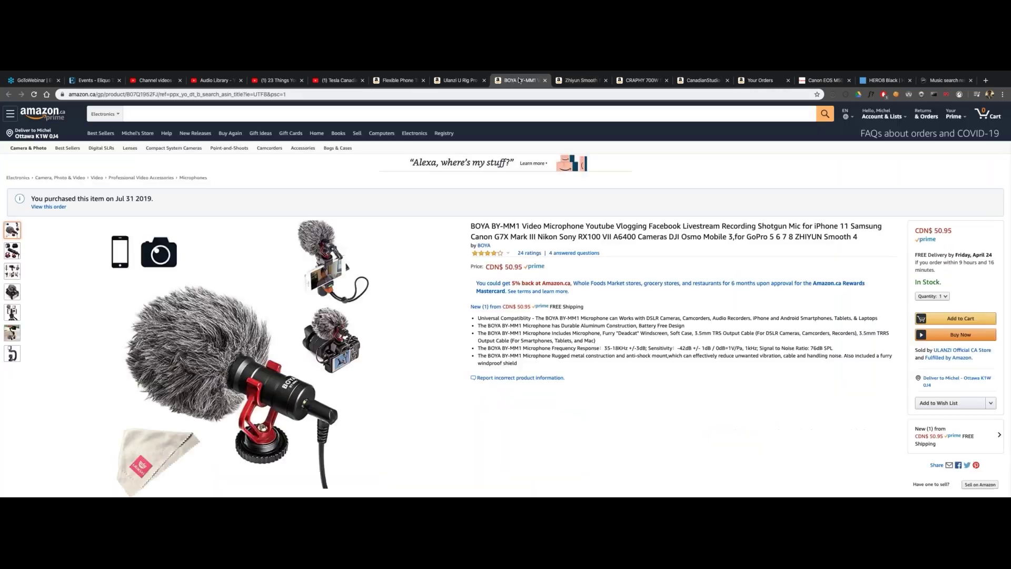
pyautogui.click(446, 83)
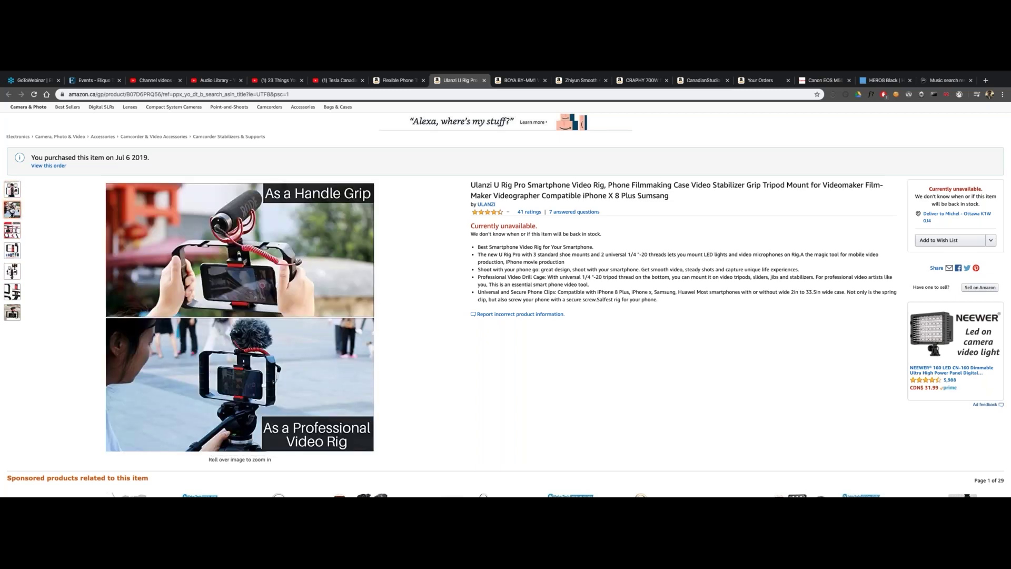
pyautogui.click(376, 80)
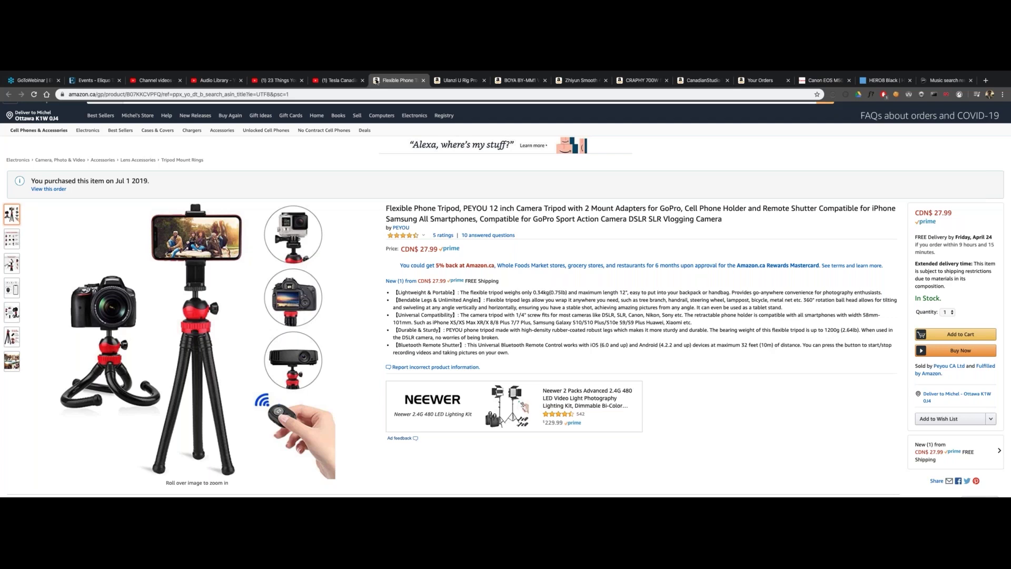
# View the banner and videos on the Tesla Canadian Dad TCD YouTube channel, and return to the flexible phone tripod page
pyautogui.click(343, 81)
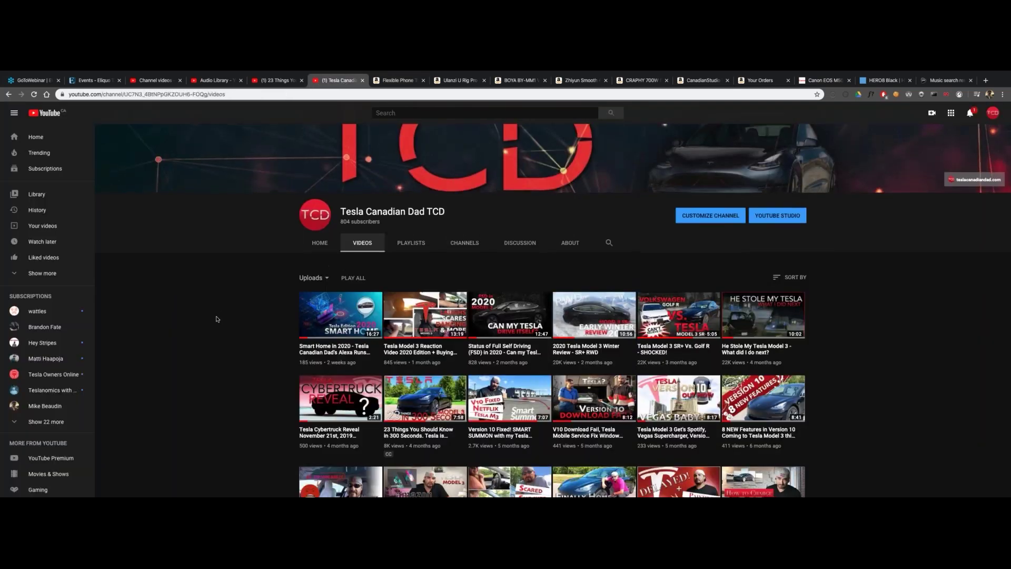
pyautogui.scroll(2, 217, 319)
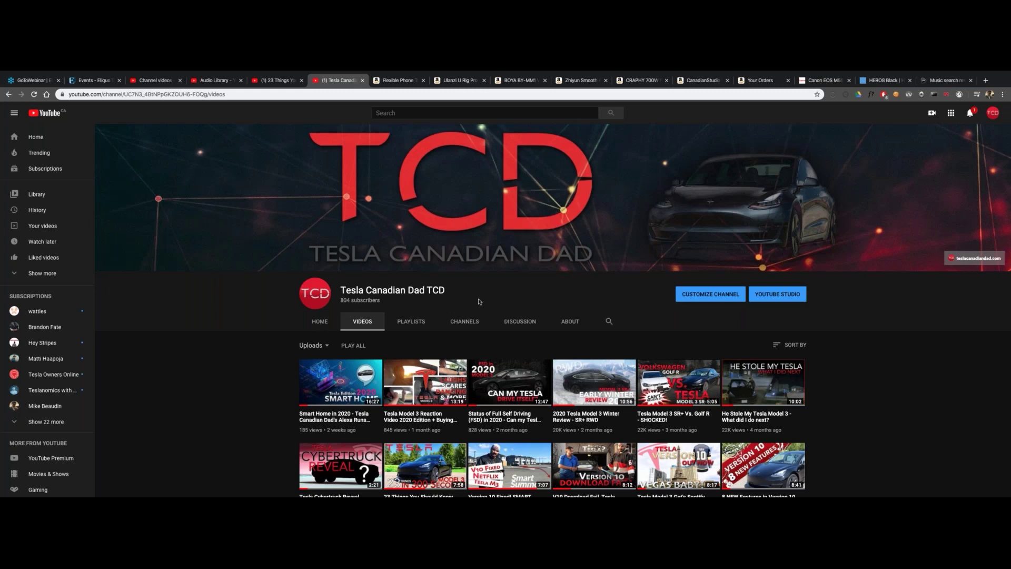
pyautogui.click(397, 82)
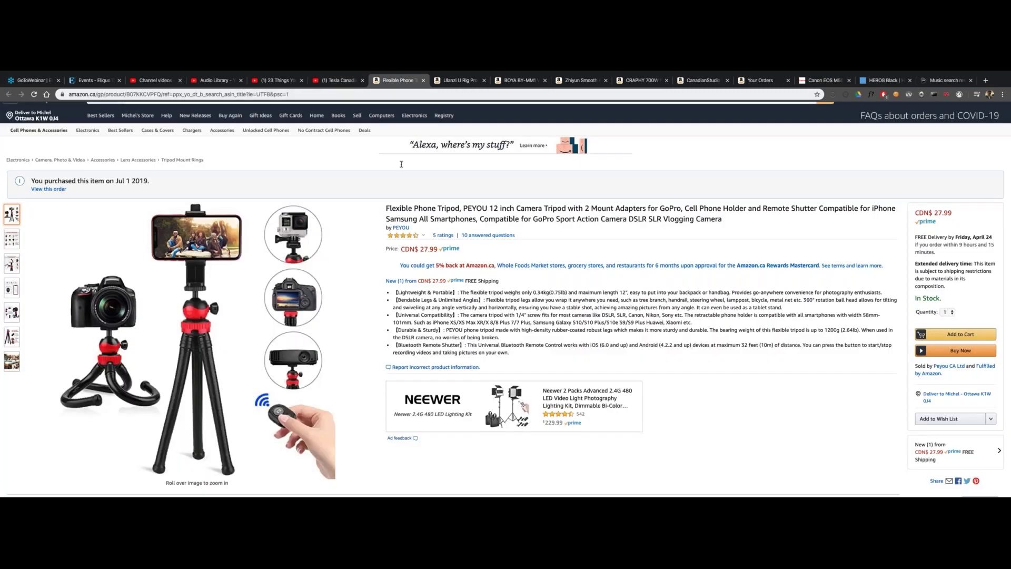
# Search Google for "weebill s" and open the WEEBILL-S gimbal page on the zhiyun-tech.com site
pyautogui.click(415, 94)
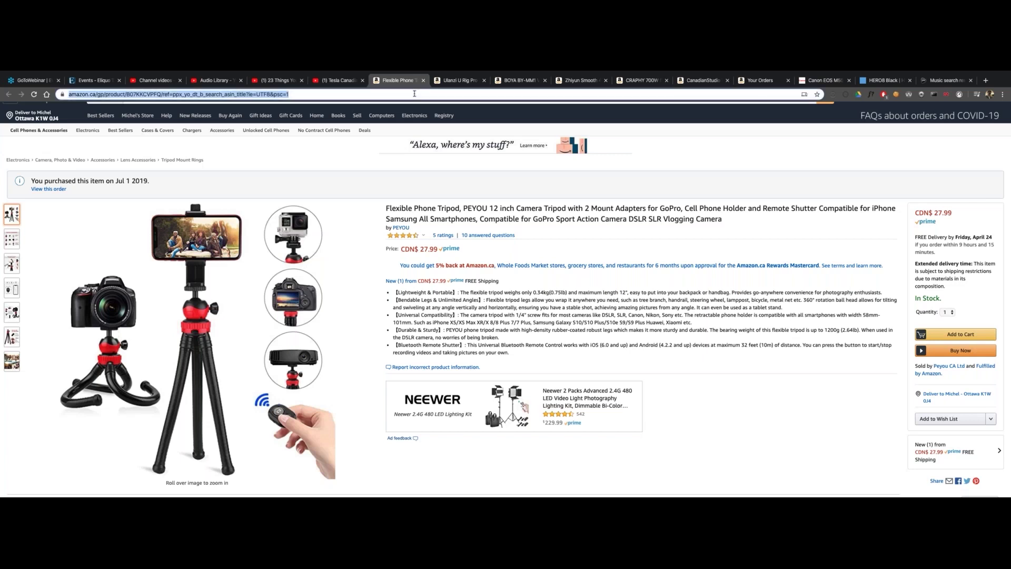
pyautogui.write('wee')
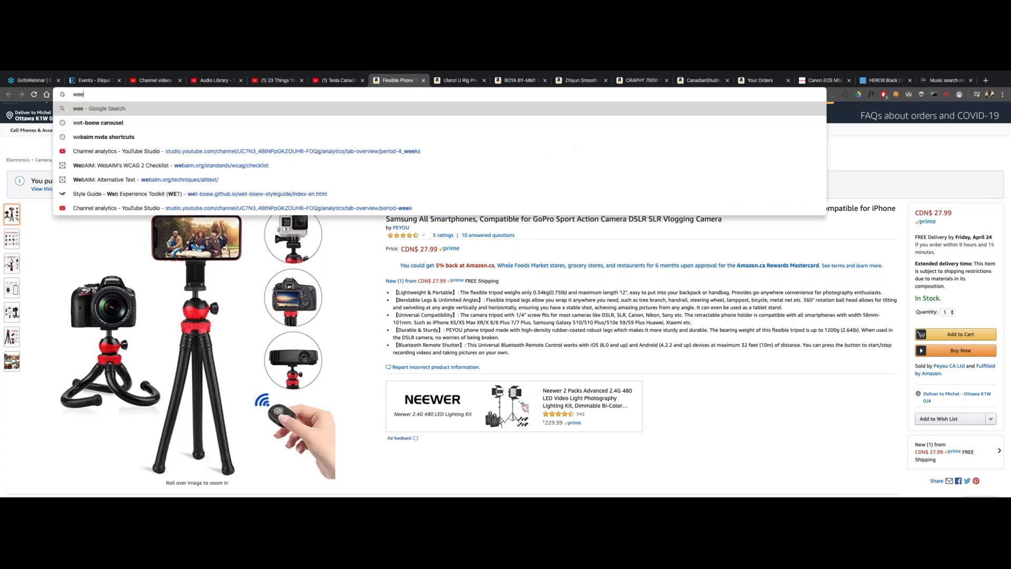
pyautogui.write('bill s')
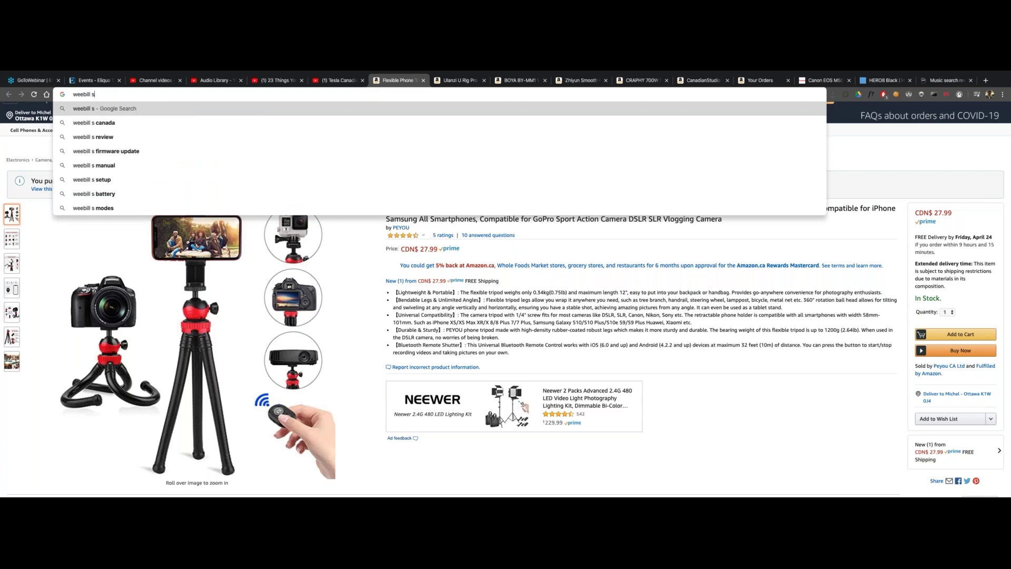
pyautogui.press('Return')
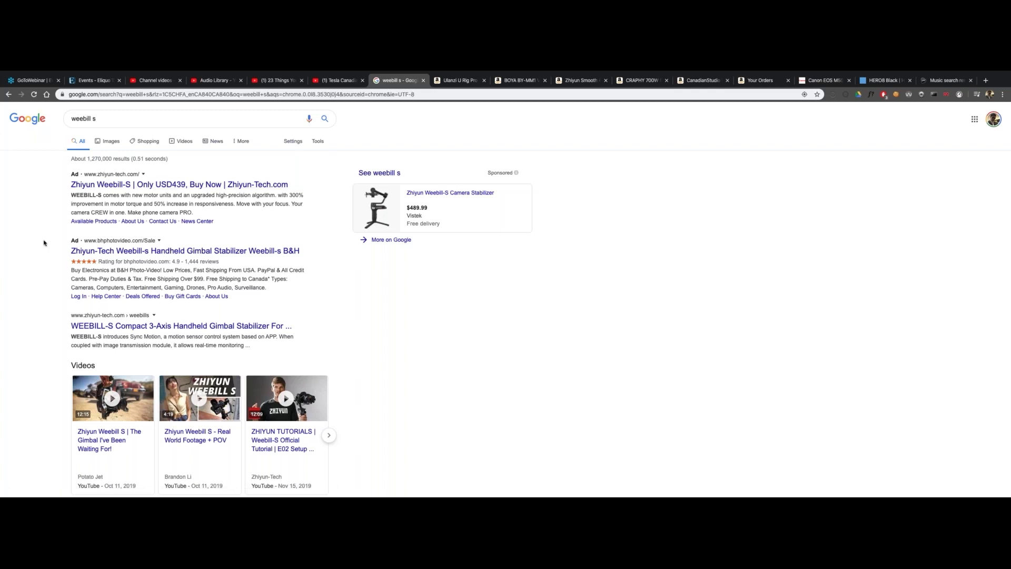
pyautogui.scroll(-1, 44, 243)
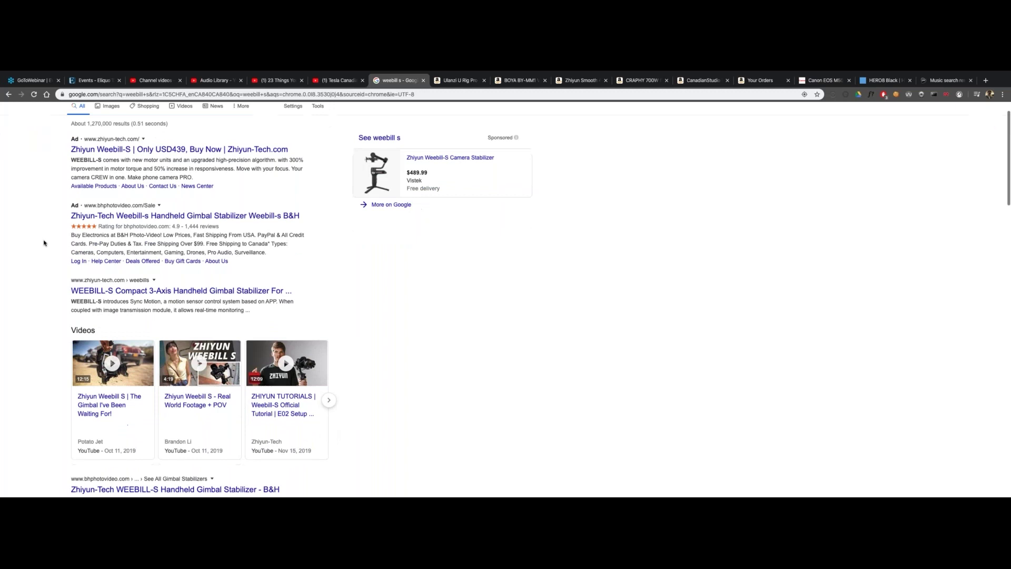
pyautogui.click(78, 286)
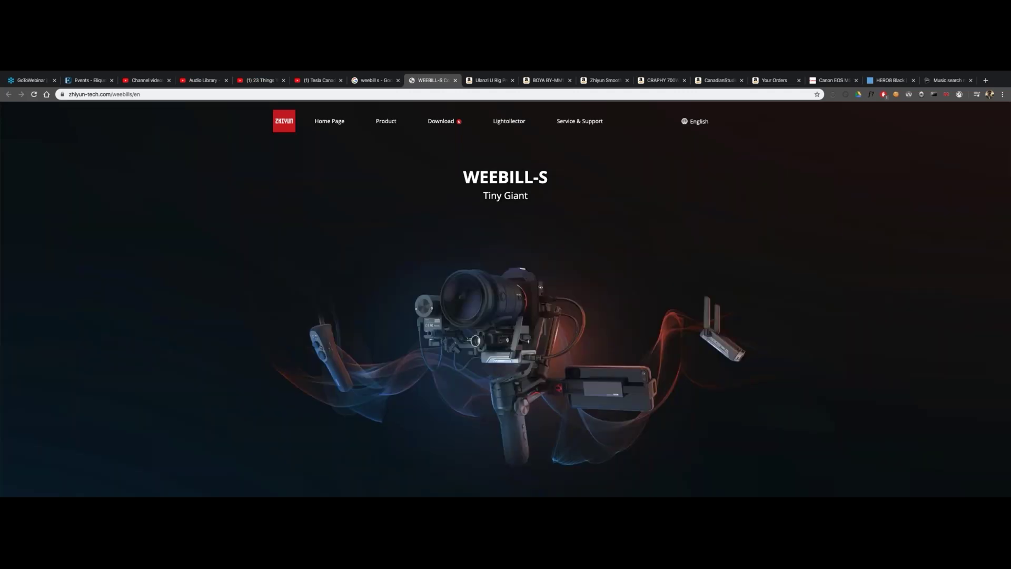
# Follow the WEEBILL-S page's purchase link to Amazon and highlight the gimbal's price
pyautogui.scroll(-5, 401, 365)
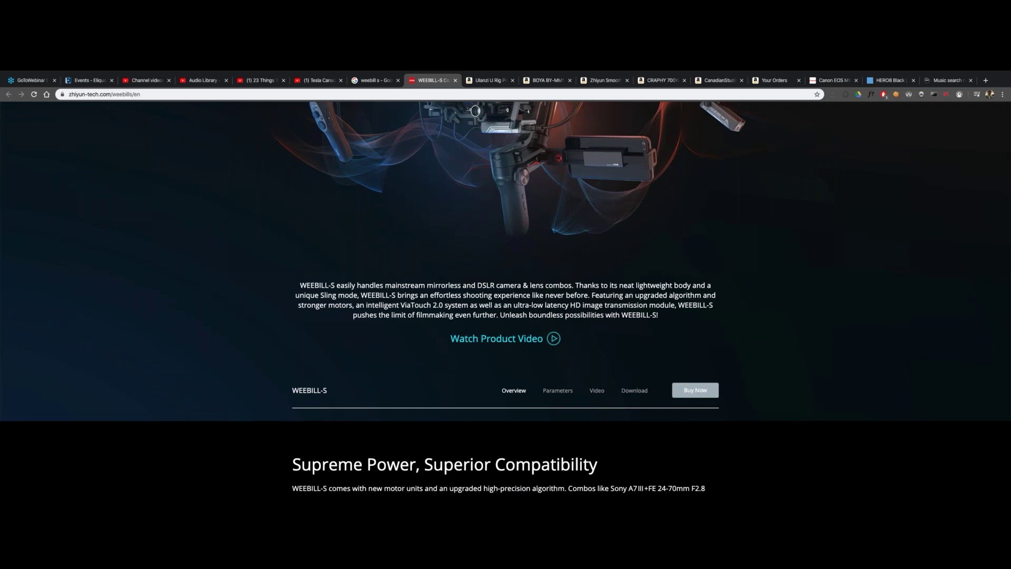
pyautogui.click(695, 390)
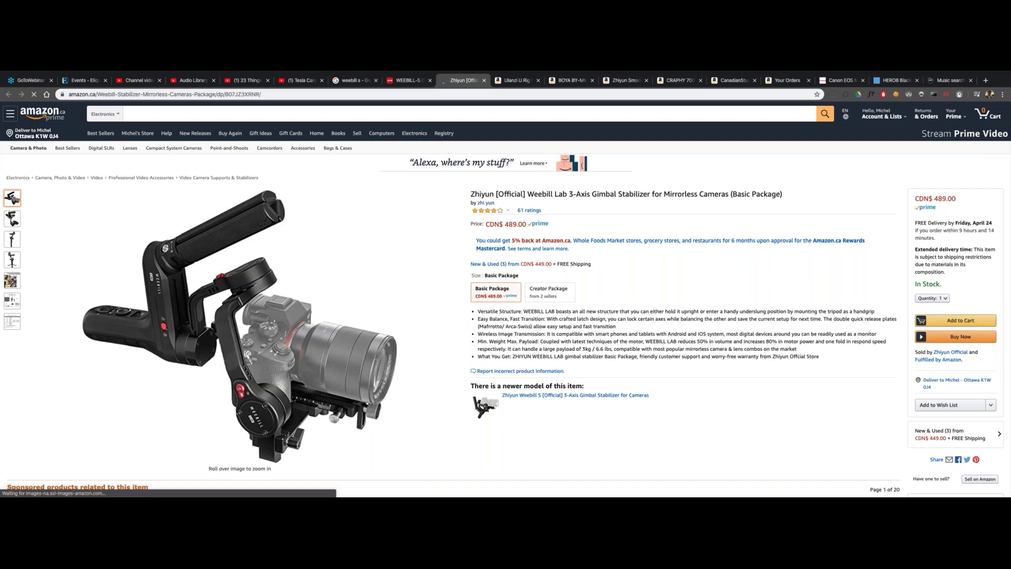
pyautogui.moveTo(528, 225); pyautogui.dragTo(485, 213)
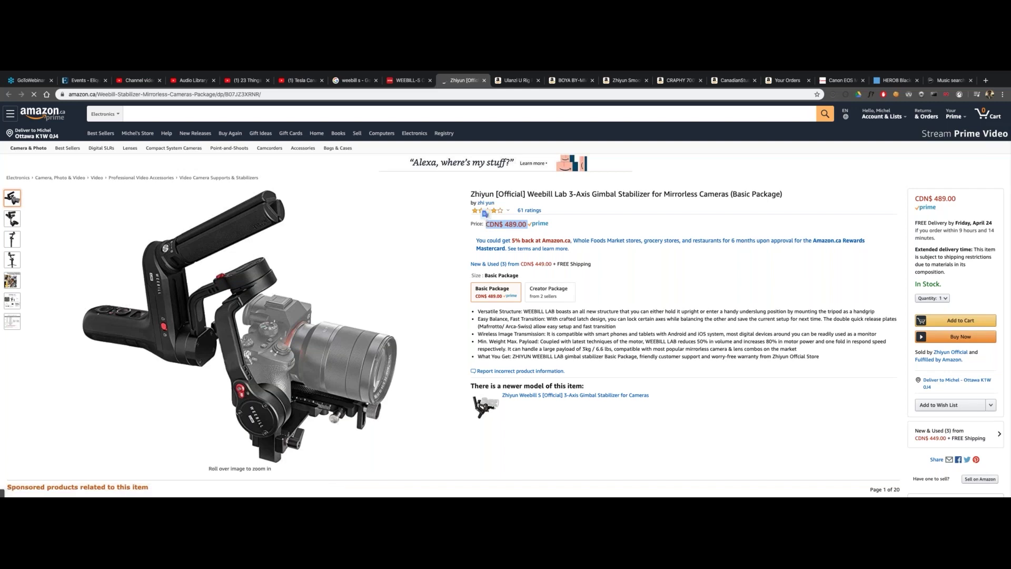
pyautogui.click(485, 214)
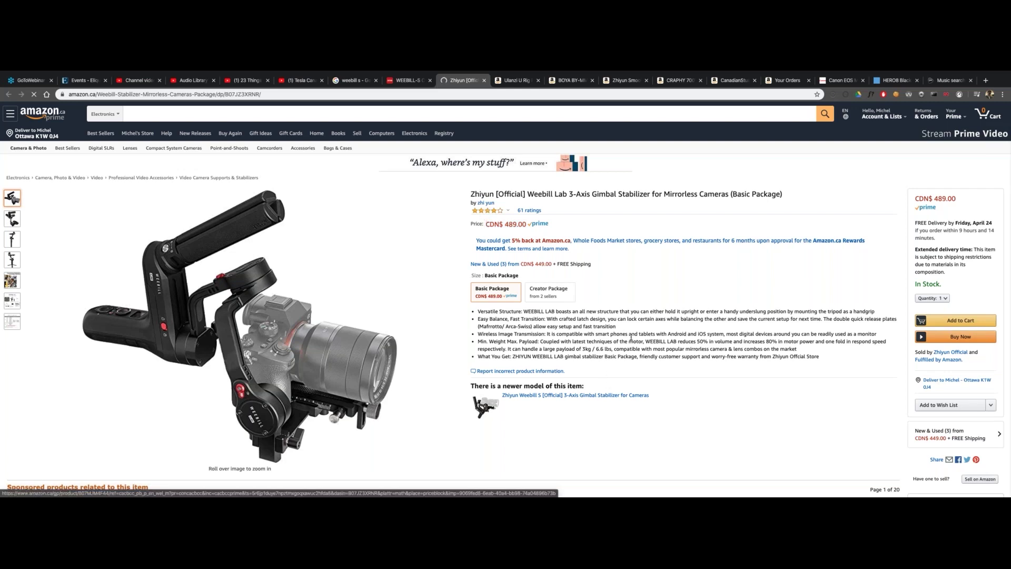
# Examine the Zhiyun Weebill Lab gimbal's Amazon listing, including its related products, product details, description and features
pyautogui.scroll(-1, 485, 214)
pyautogui.scroll(-1, 505, 299)
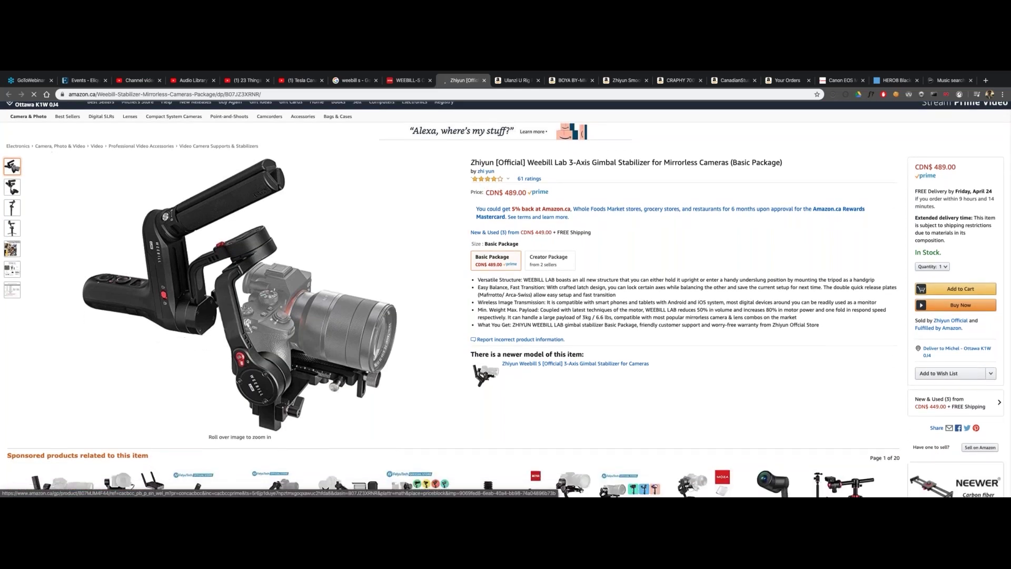
pyautogui.scroll(-1, 505, 299)
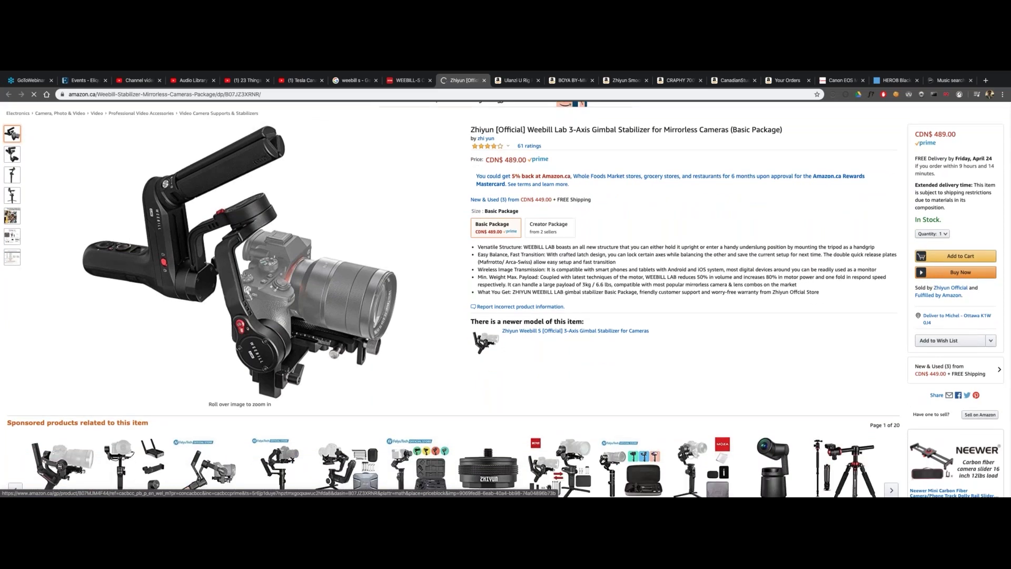
pyautogui.scroll(-12, 505, 299)
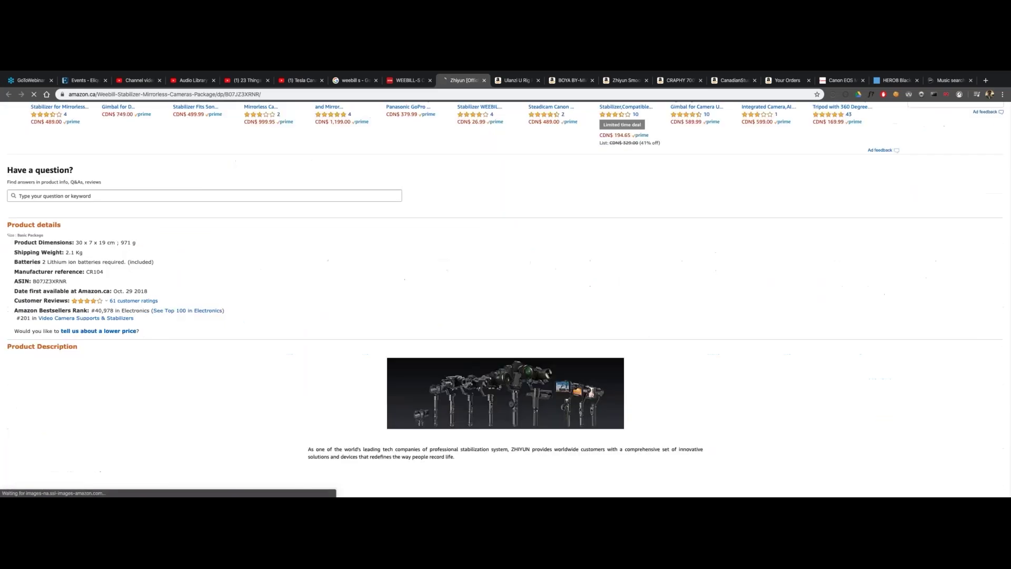
pyautogui.scroll(-3, 505, 299)
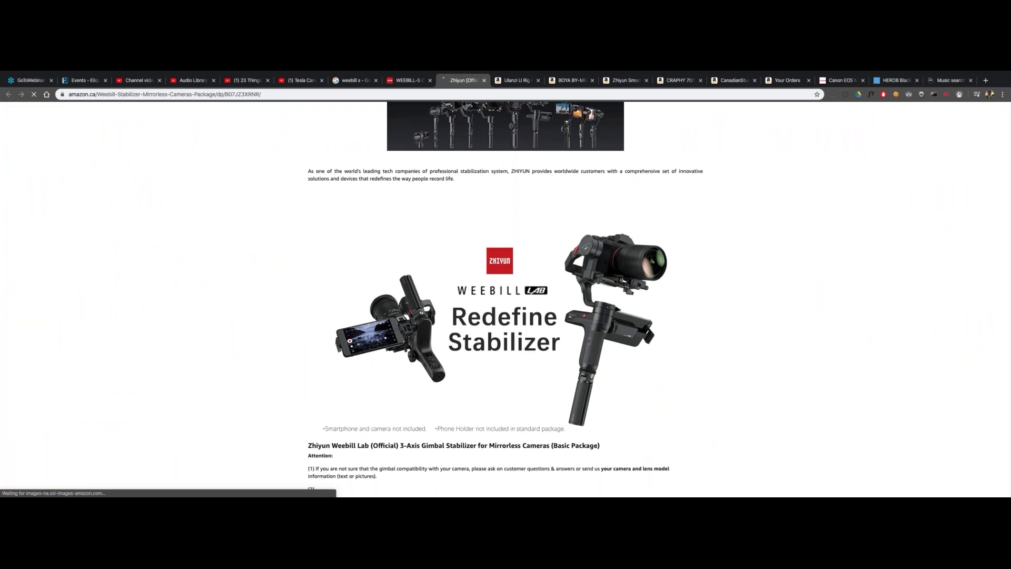
pyautogui.scroll(-1, 505, 299)
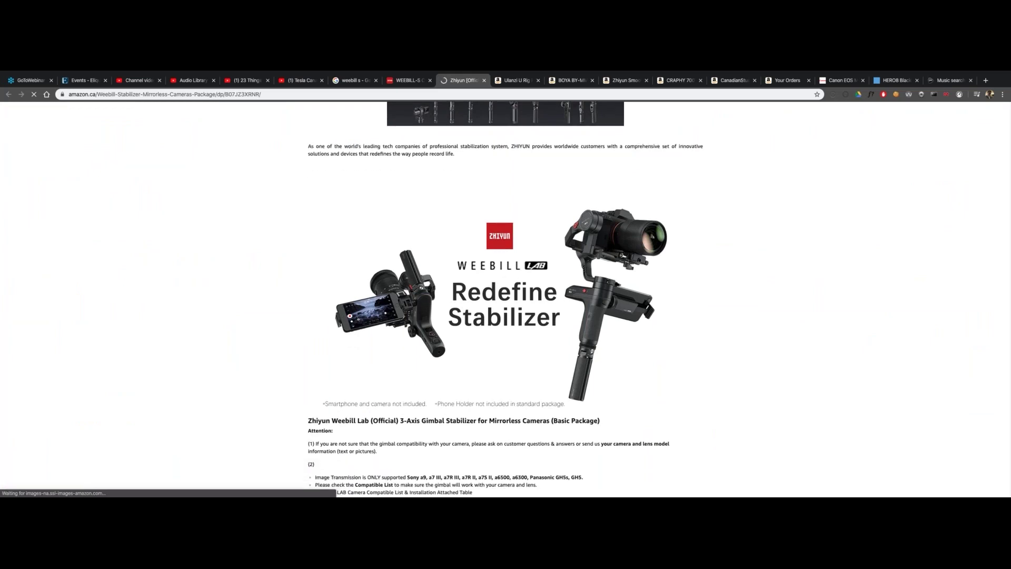
pyautogui.scroll(-2, 505, 299)
pyautogui.scroll(-4, 505, 299)
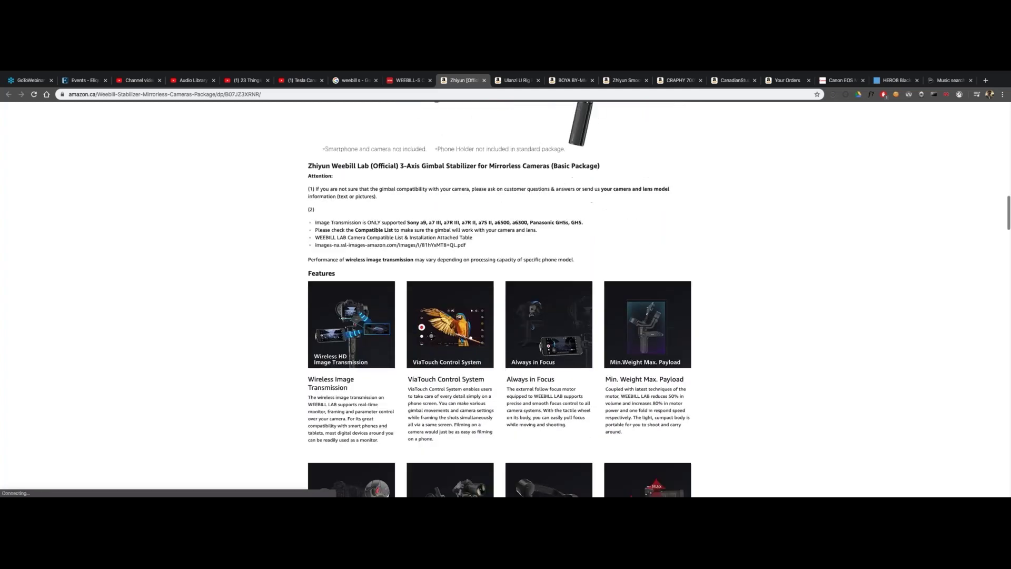
pyautogui.scroll(15, 505, 299)
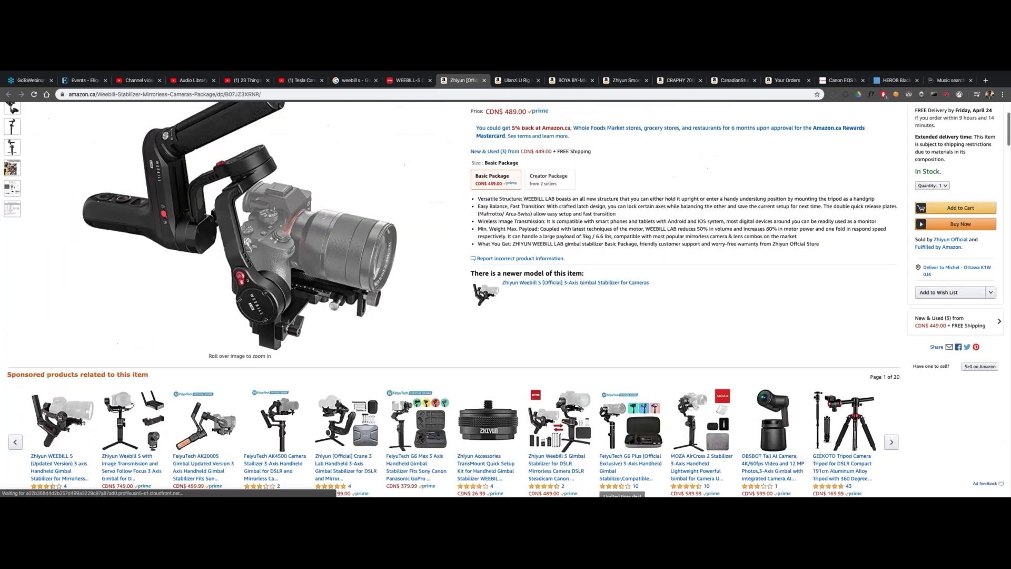
pyautogui.scroll(2, 505, 299)
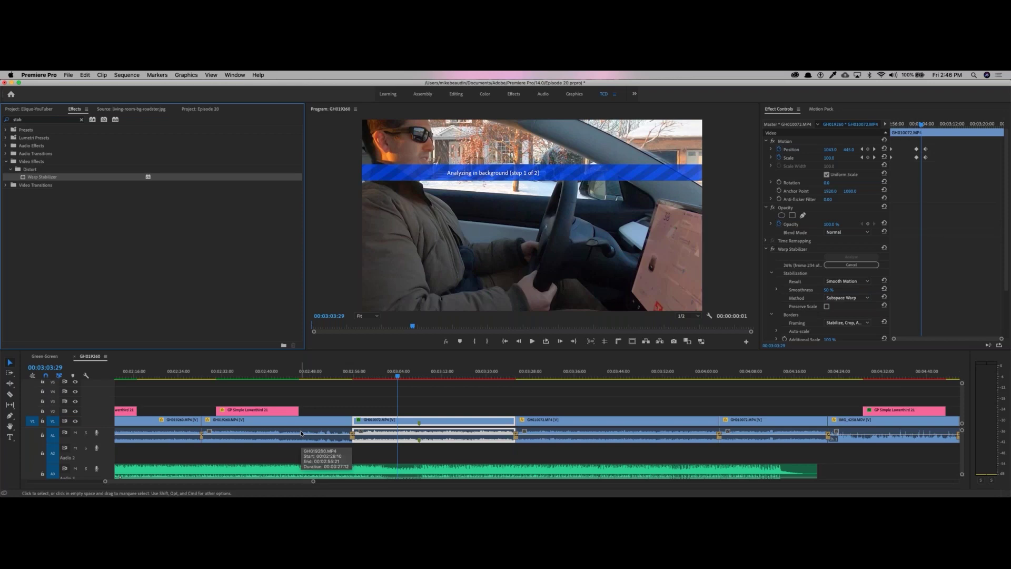
# Minimize Premiere Pro, switch to X-Mirage and show the mirrored iPhone in full screen
pyautogui.click(12, 83)
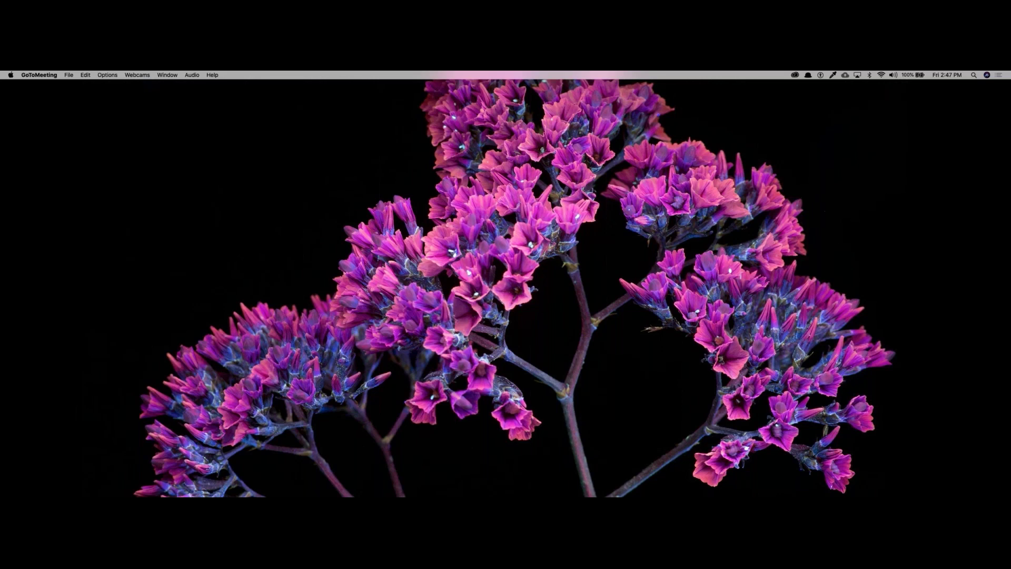
pyautogui.press('super+Tab')
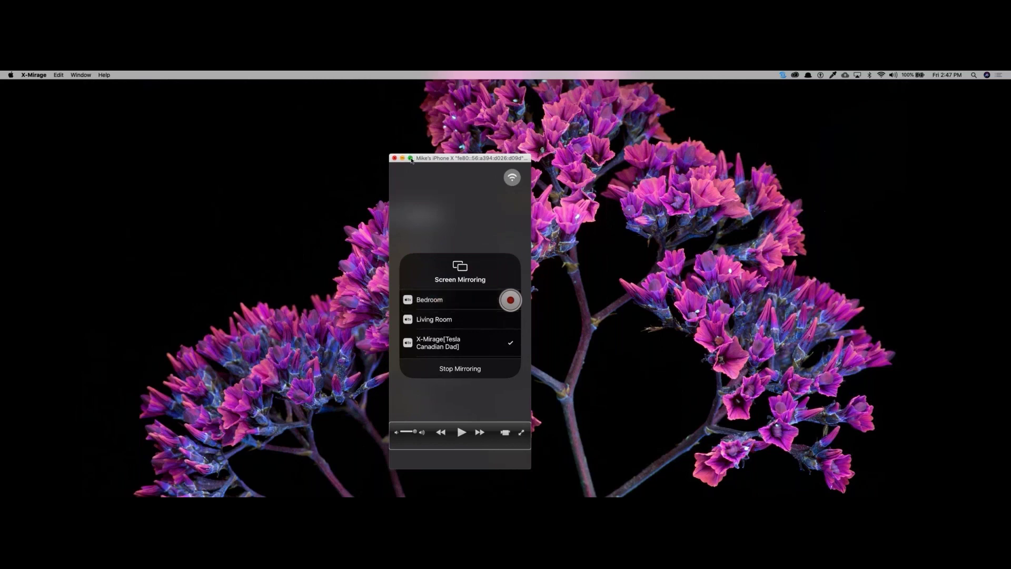
pyautogui.click(410, 158)
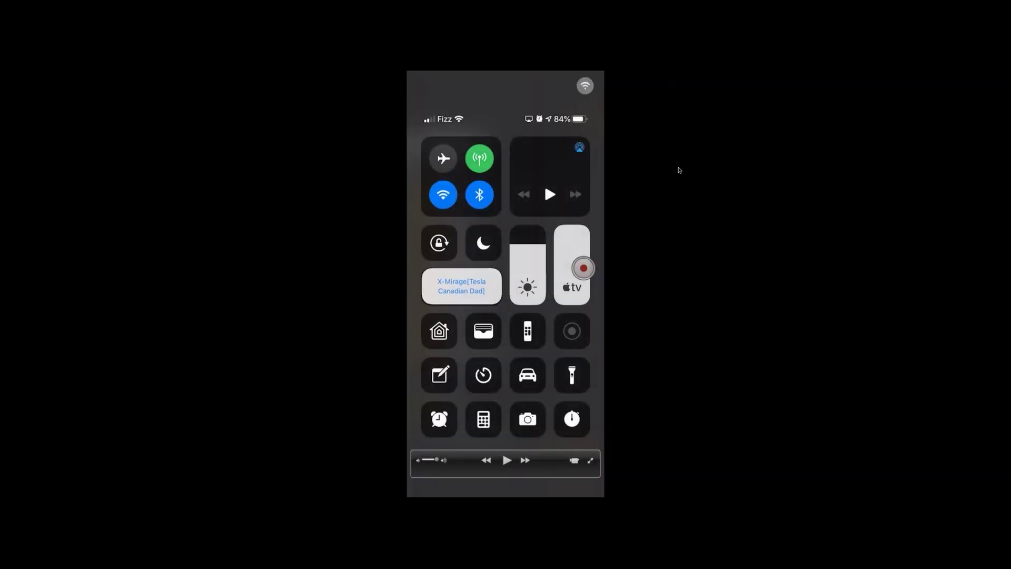